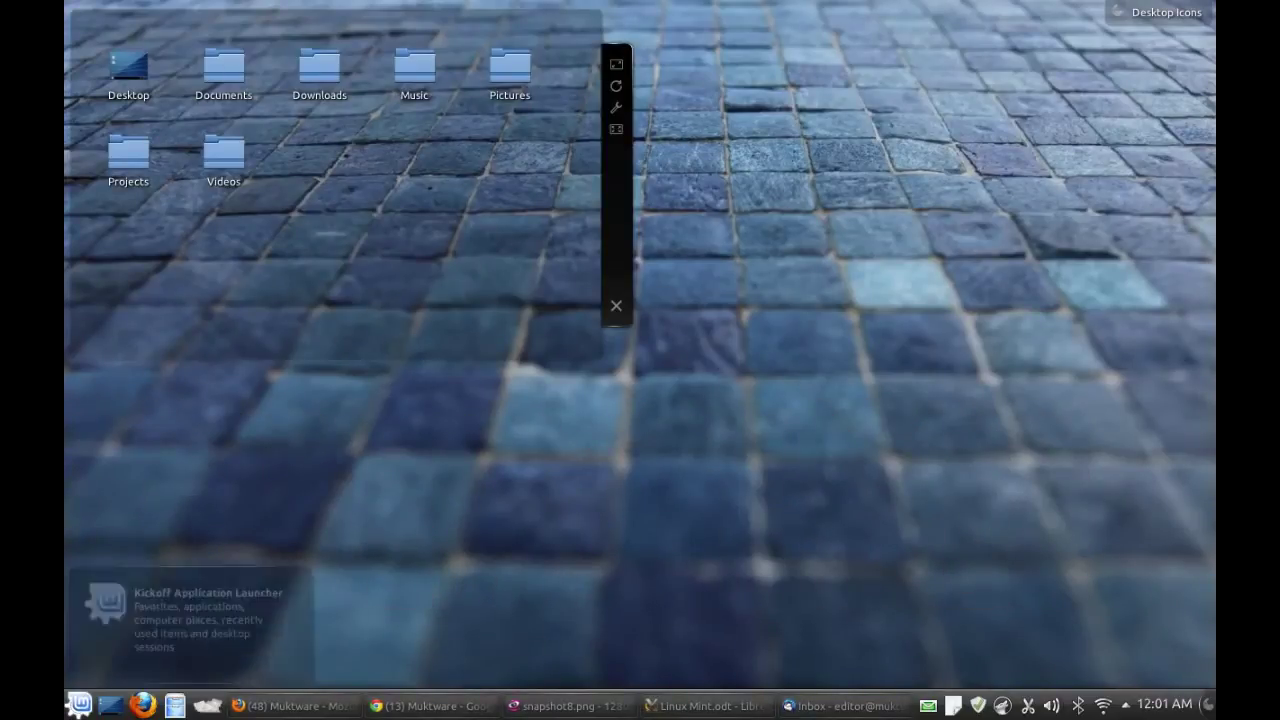
Browse the application launcher's Favorites, Applications with its Office group, Computer, Recently Used and Leave sections, and close the launcher
click(78, 706)
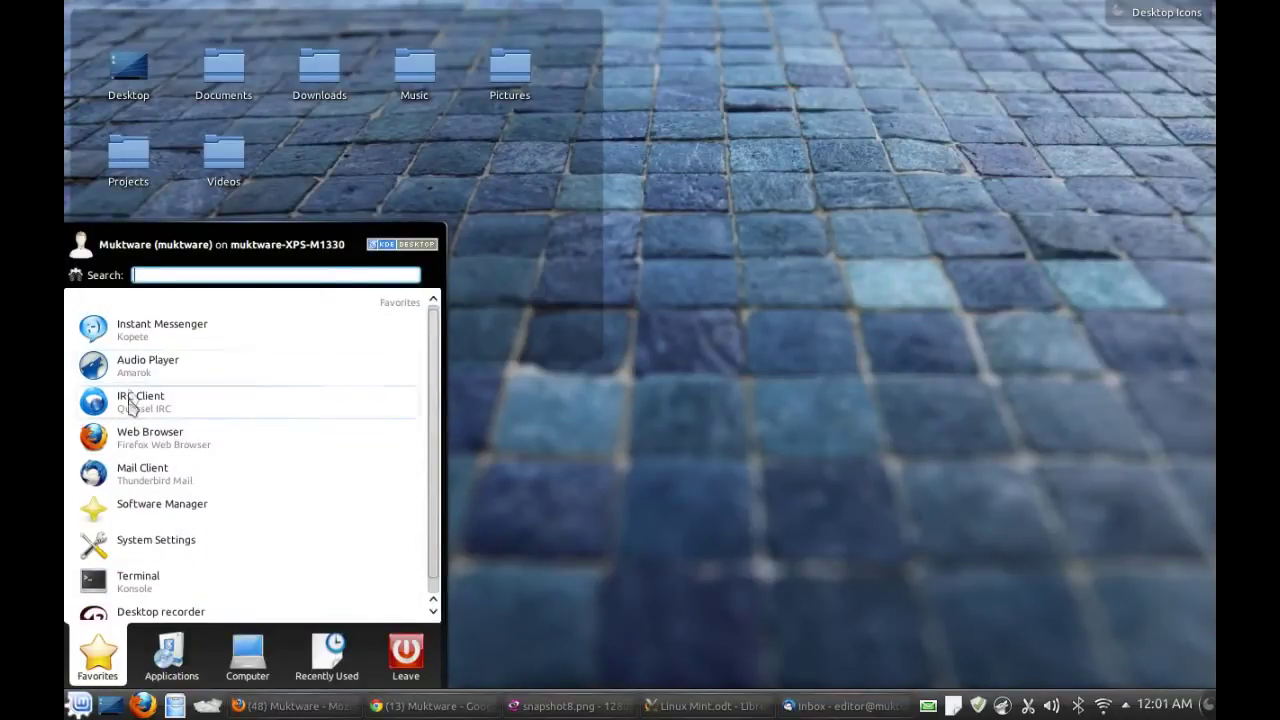
click(171, 655)
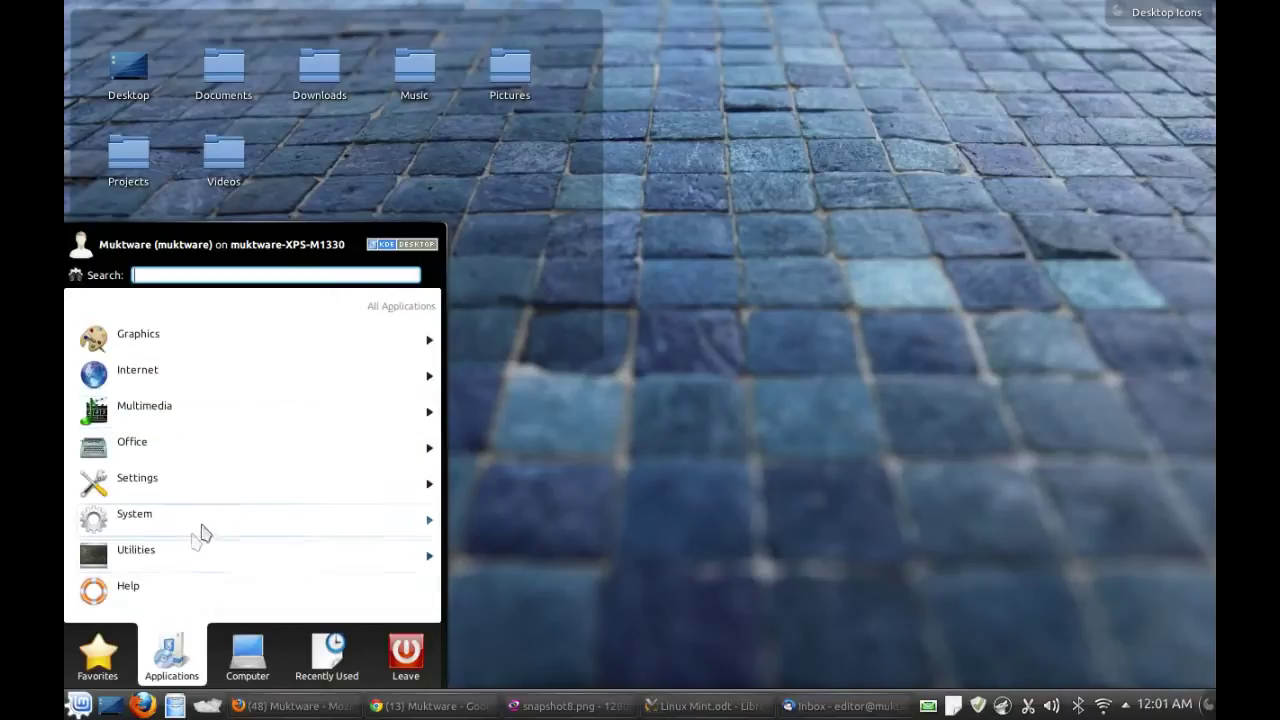
click(171, 449)
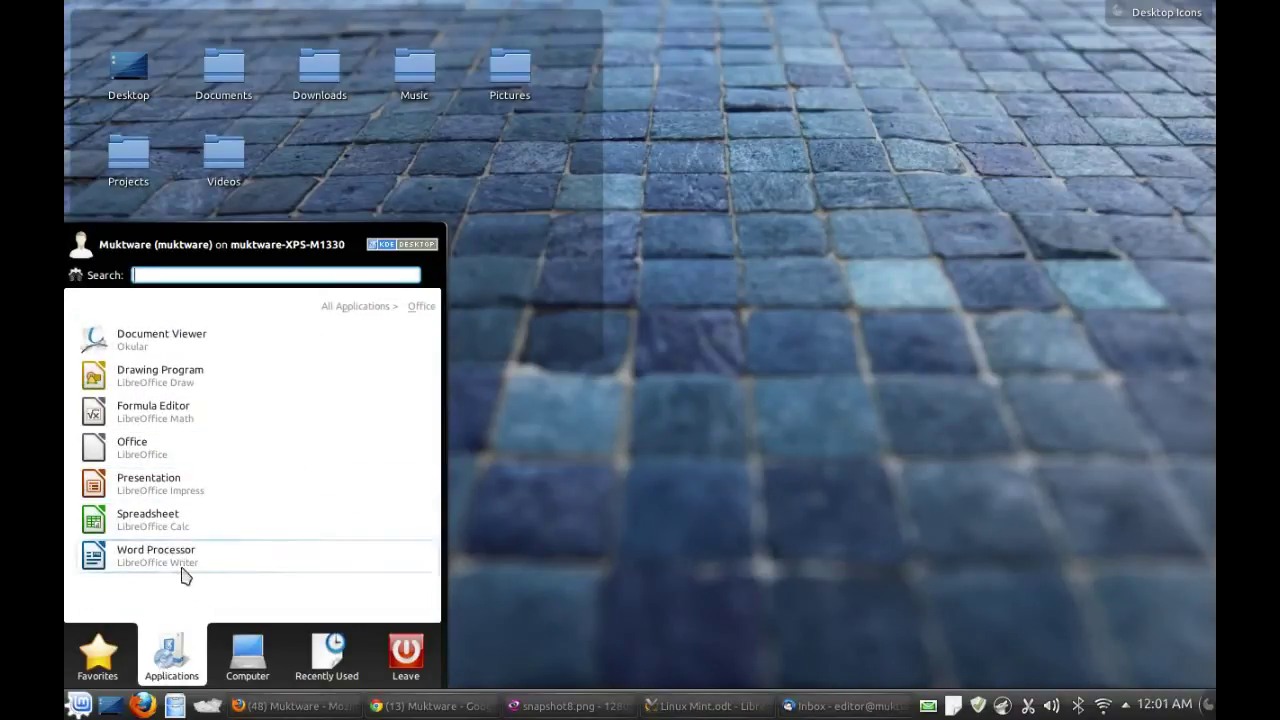
click(360, 303)
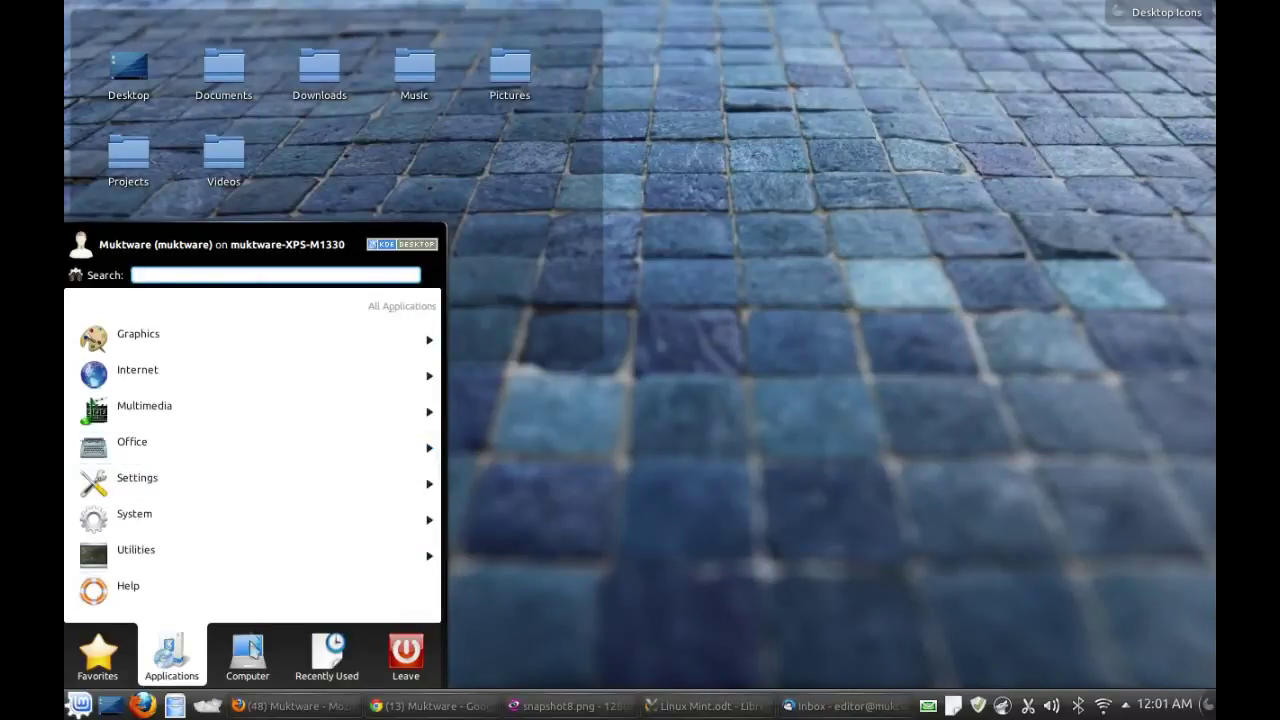
click(257, 635)
click(326, 648)
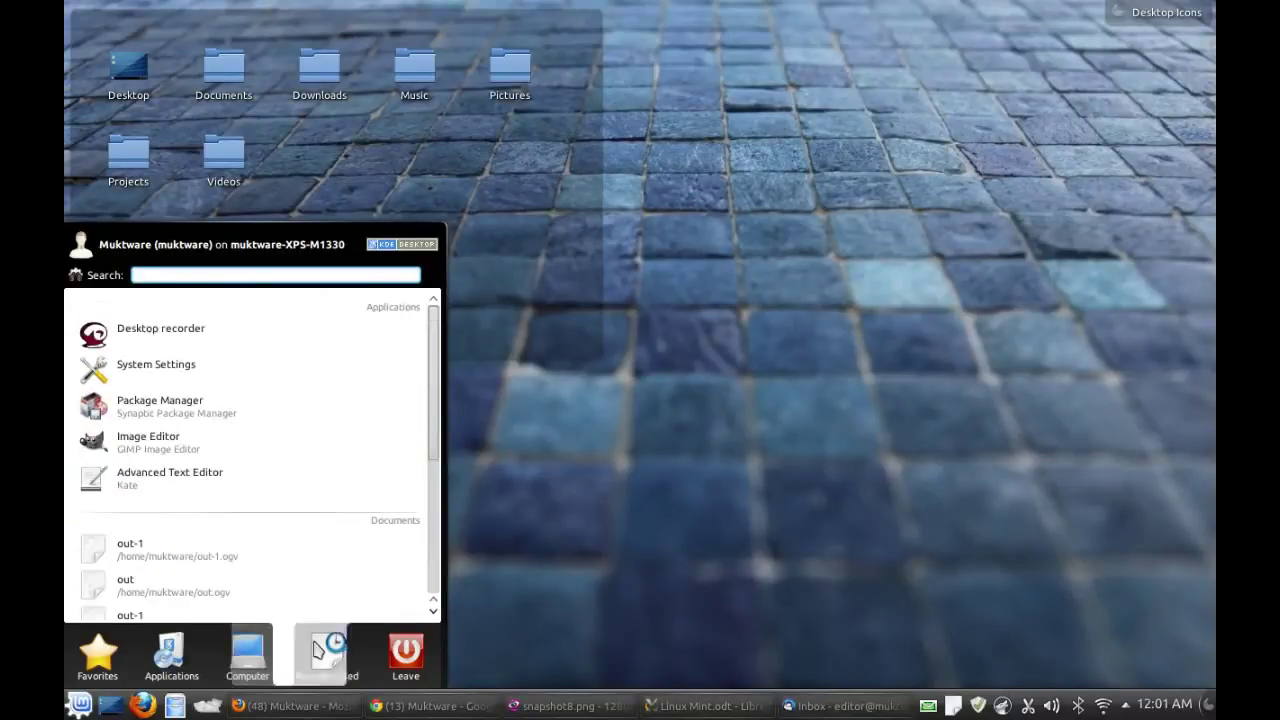
click(398, 652)
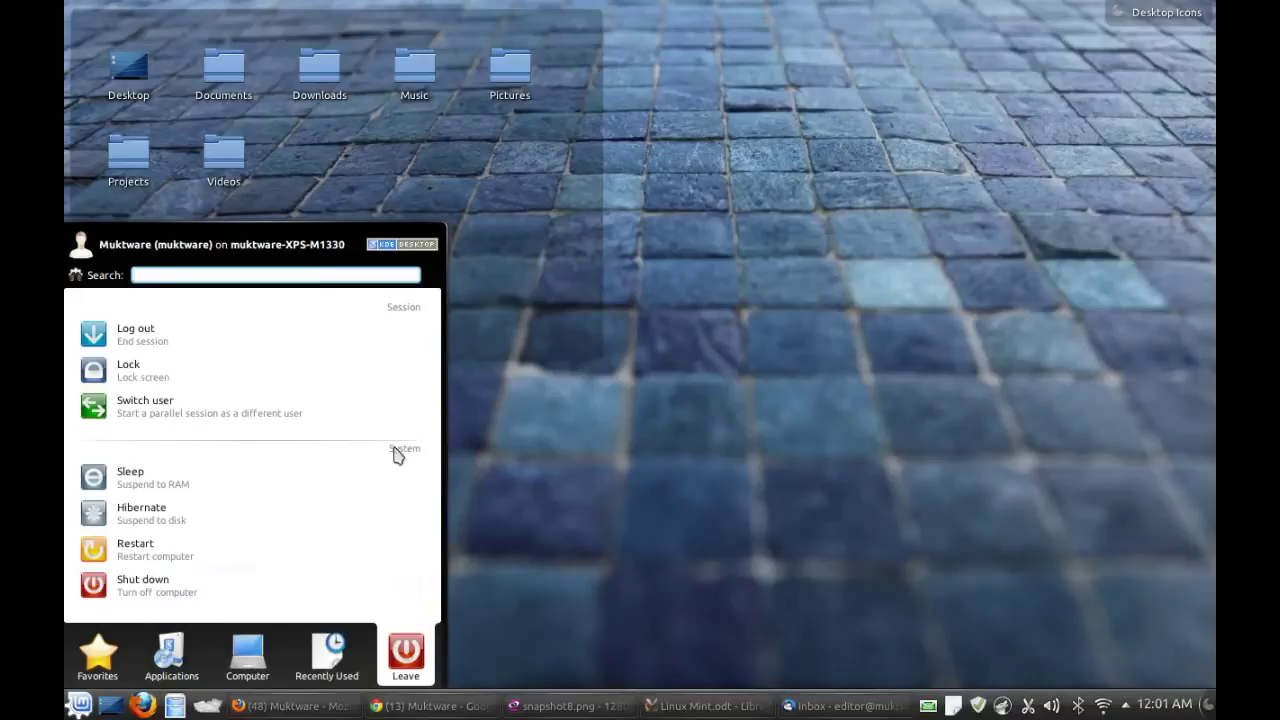
mouse_move(529, 210)
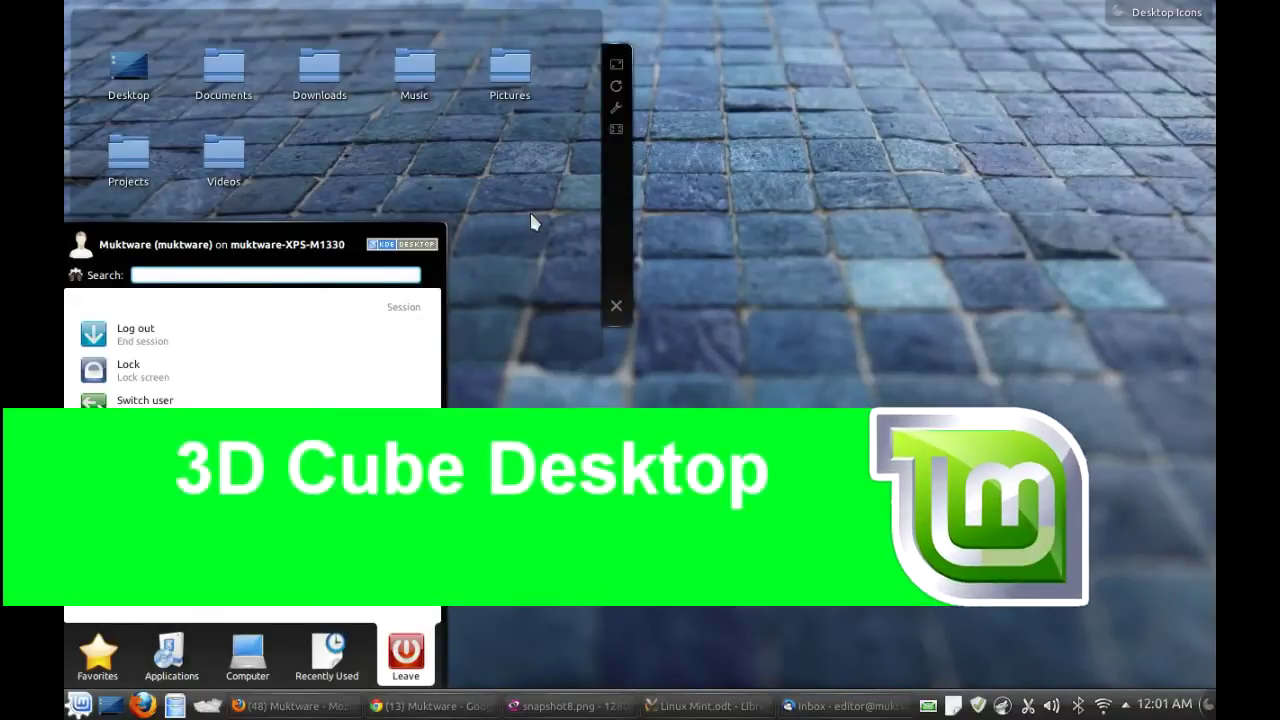
click(529, 210)
Display the virtual desktops as a 3D cube and return to the normal desktop
key(ctrl+F11)
click(758, 290)
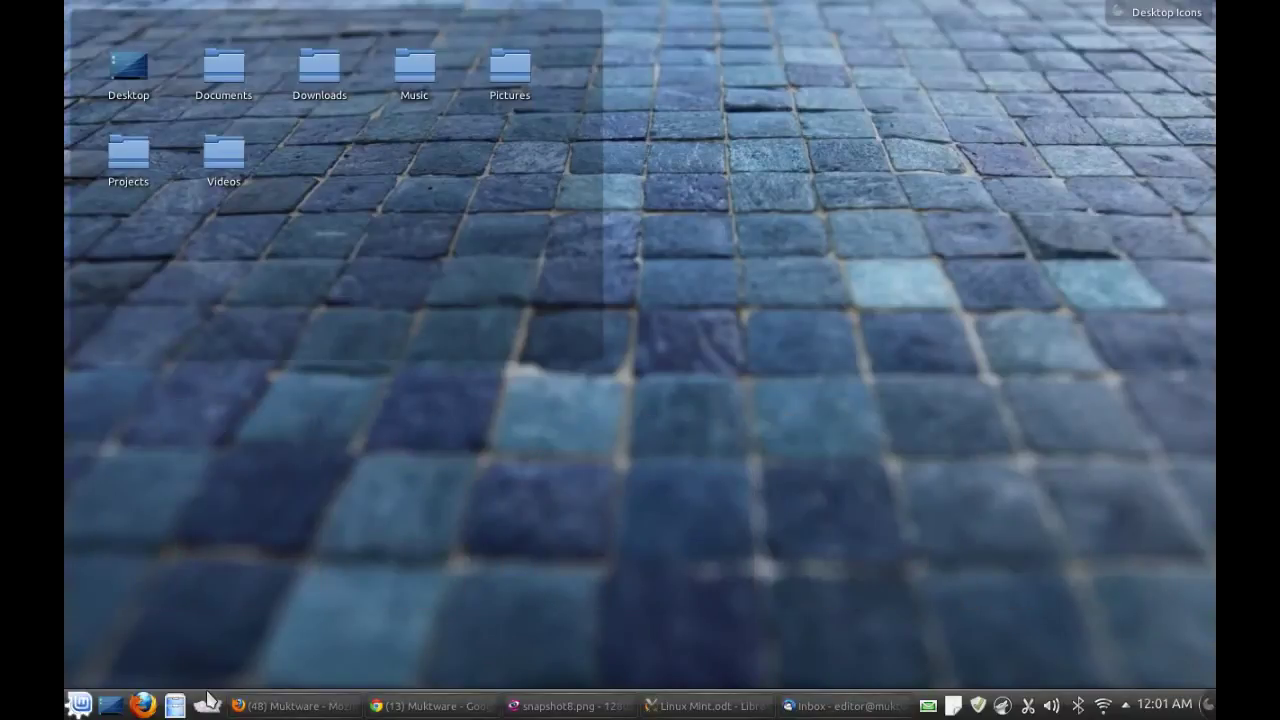
Move the main panel to the right screen edge, to the top edge, and finally to the left edge
right_click(209, 700)
click(261, 654)
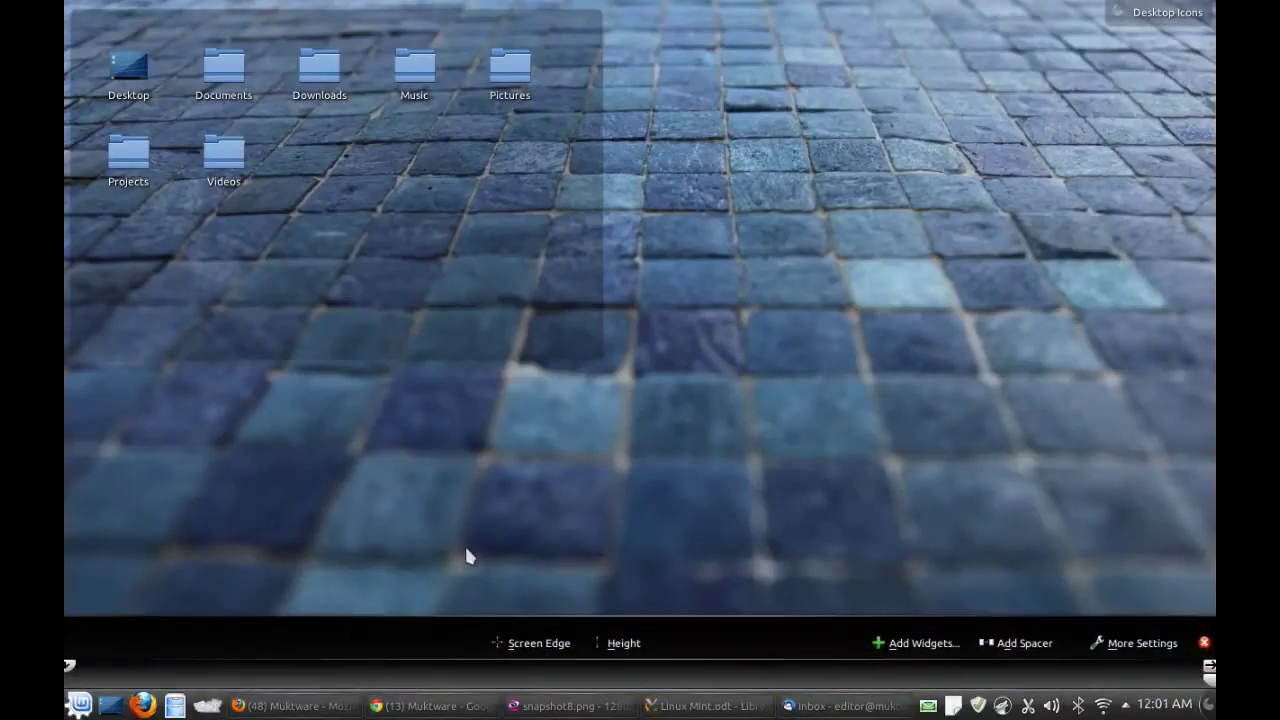
drag(521, 636, 1208, 334)
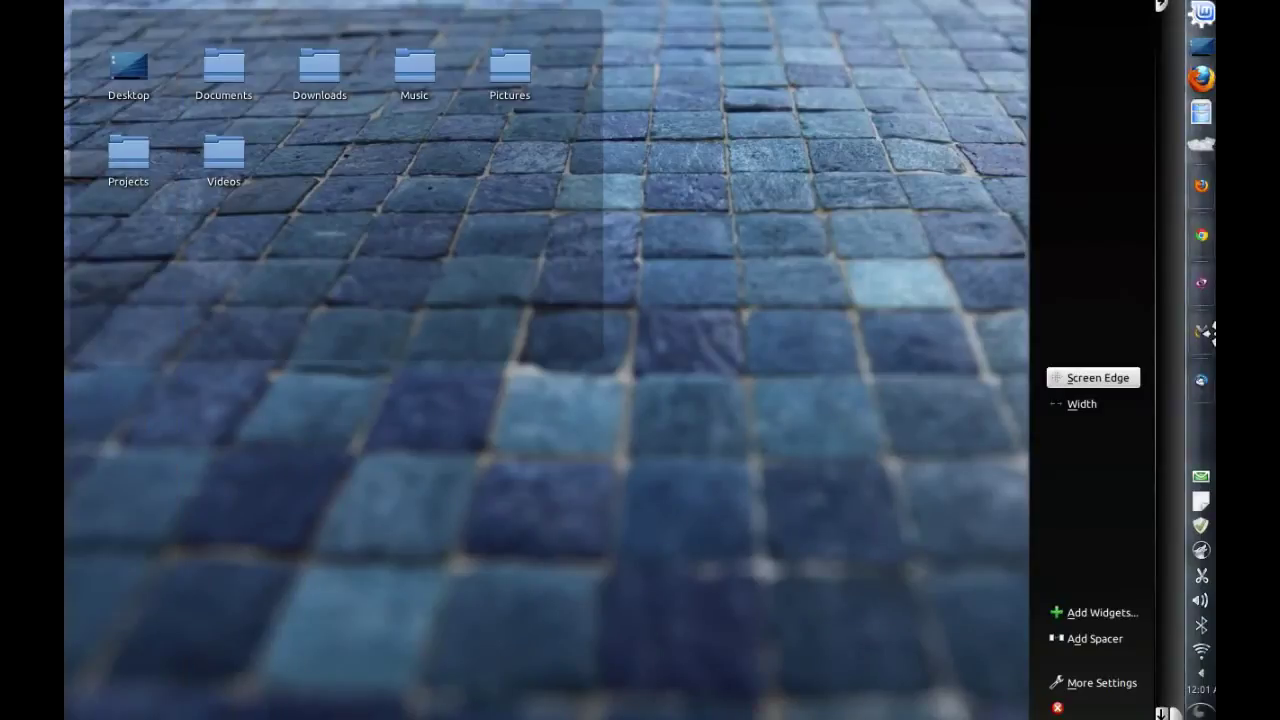
mouse_move(1196, 312)
drag(1090, 377, 674, 9)
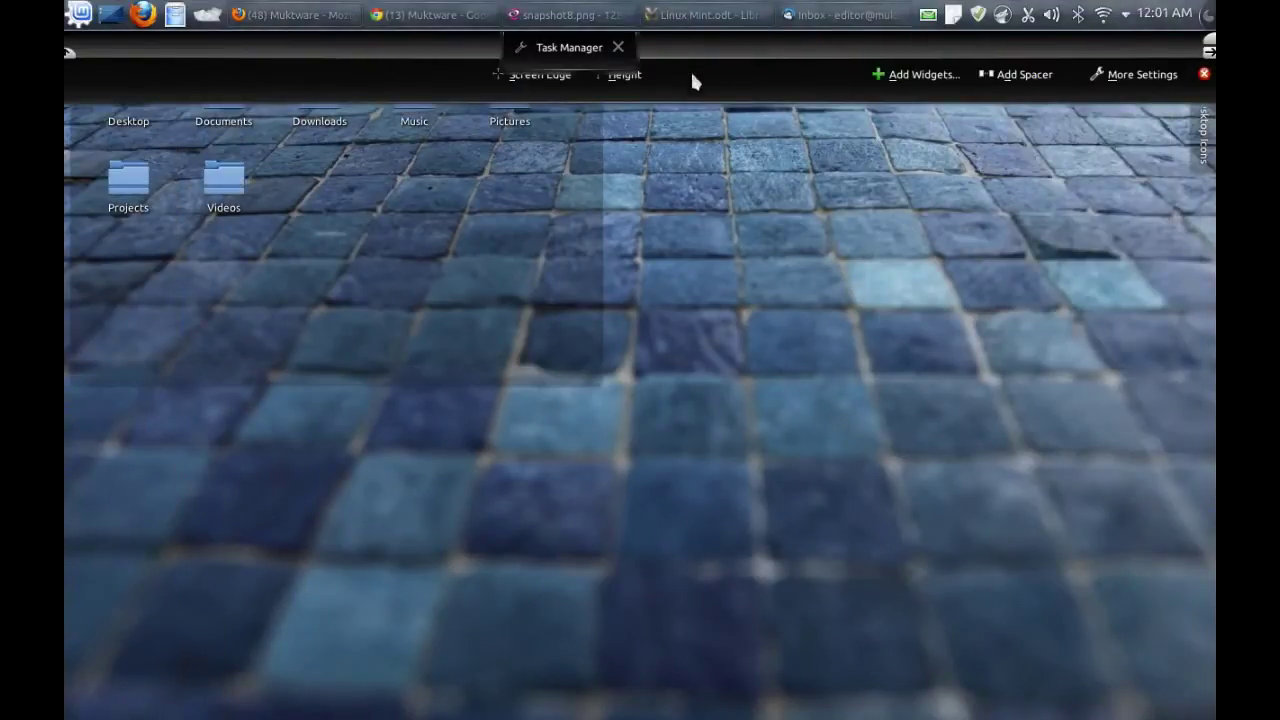
drag(549, 74, 115, 5)
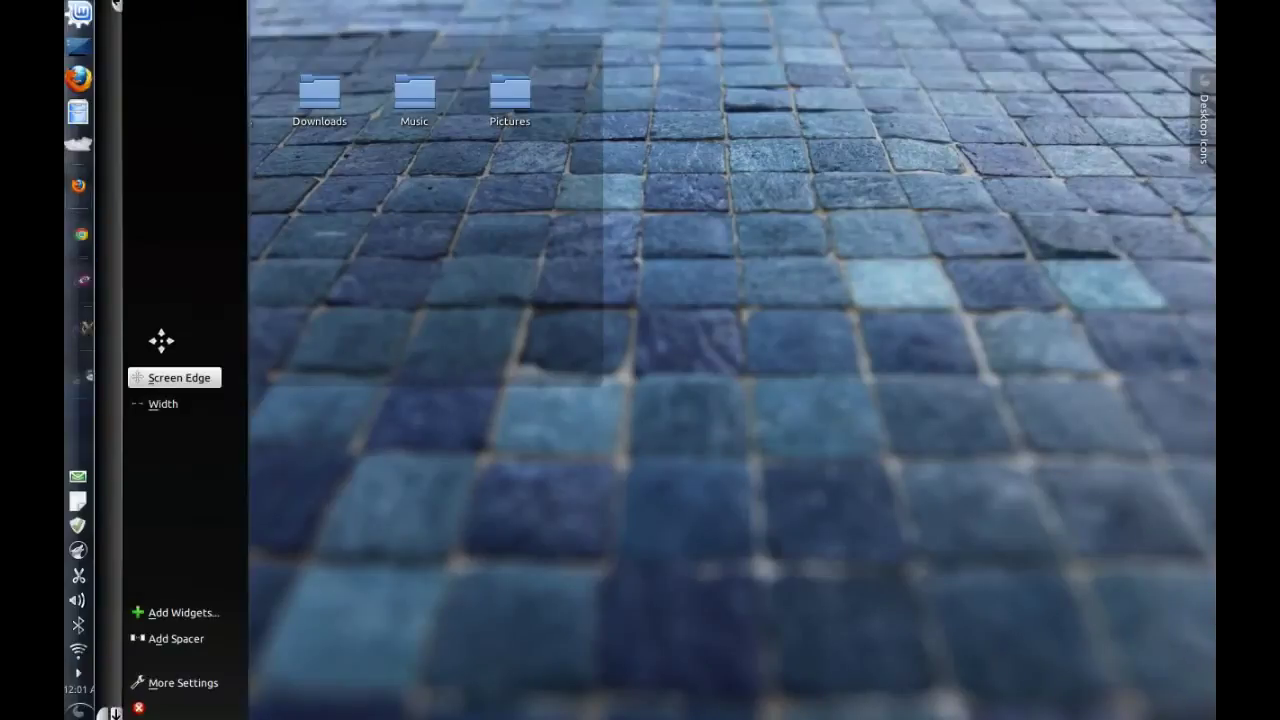
click(420, 423)
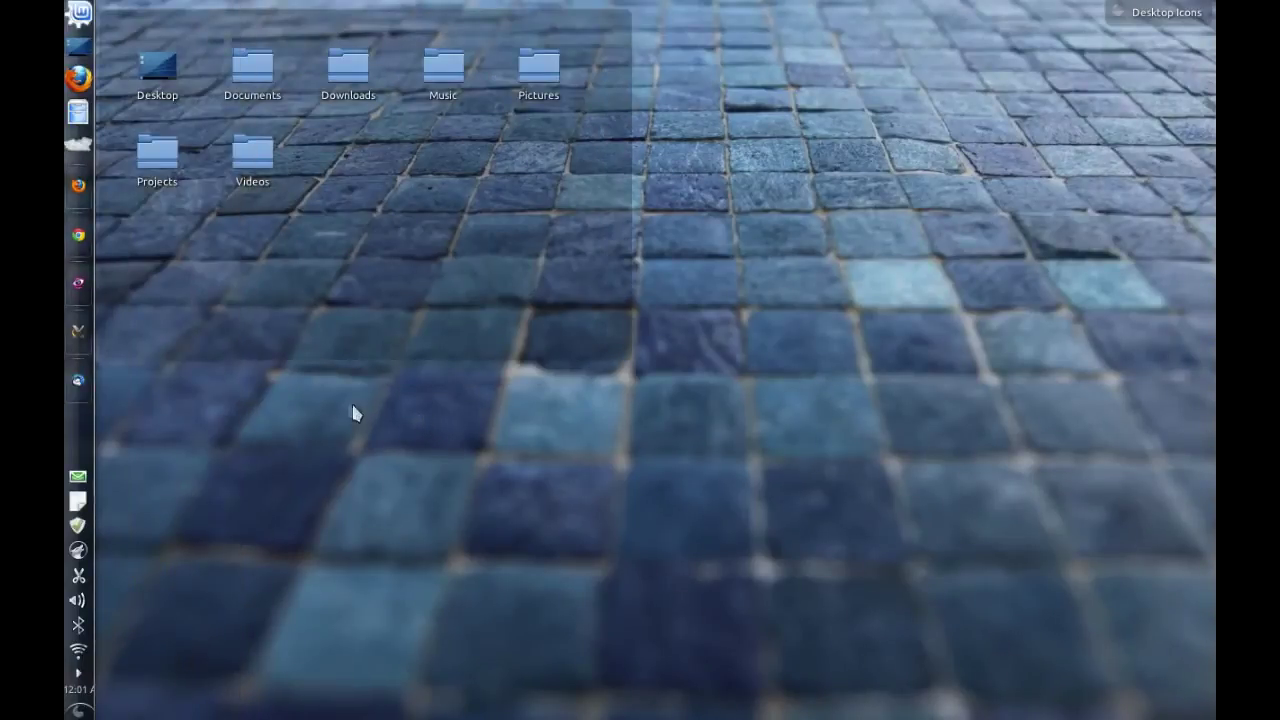
Move the main panel from the left screen edge back to the bottom edge
right_click(75, 452)
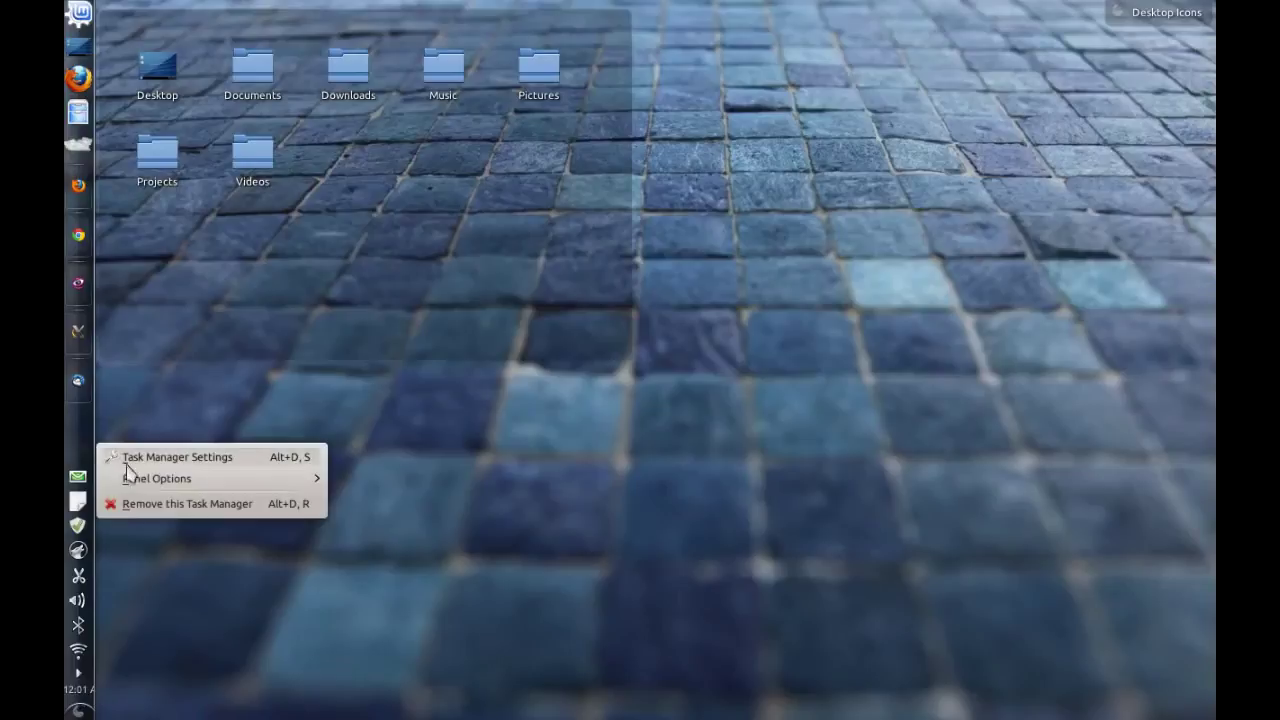
mouse_move(133, 483)
click(354, 549)
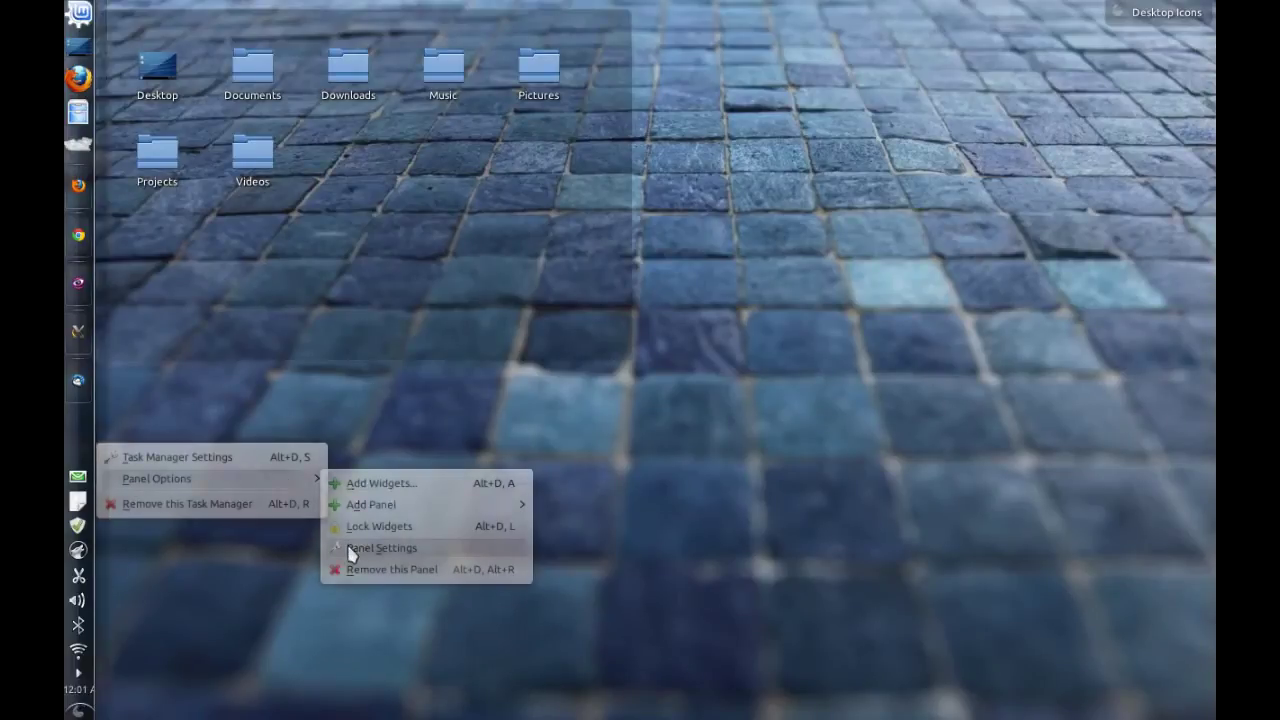
drag(180, 377, 394, 663)
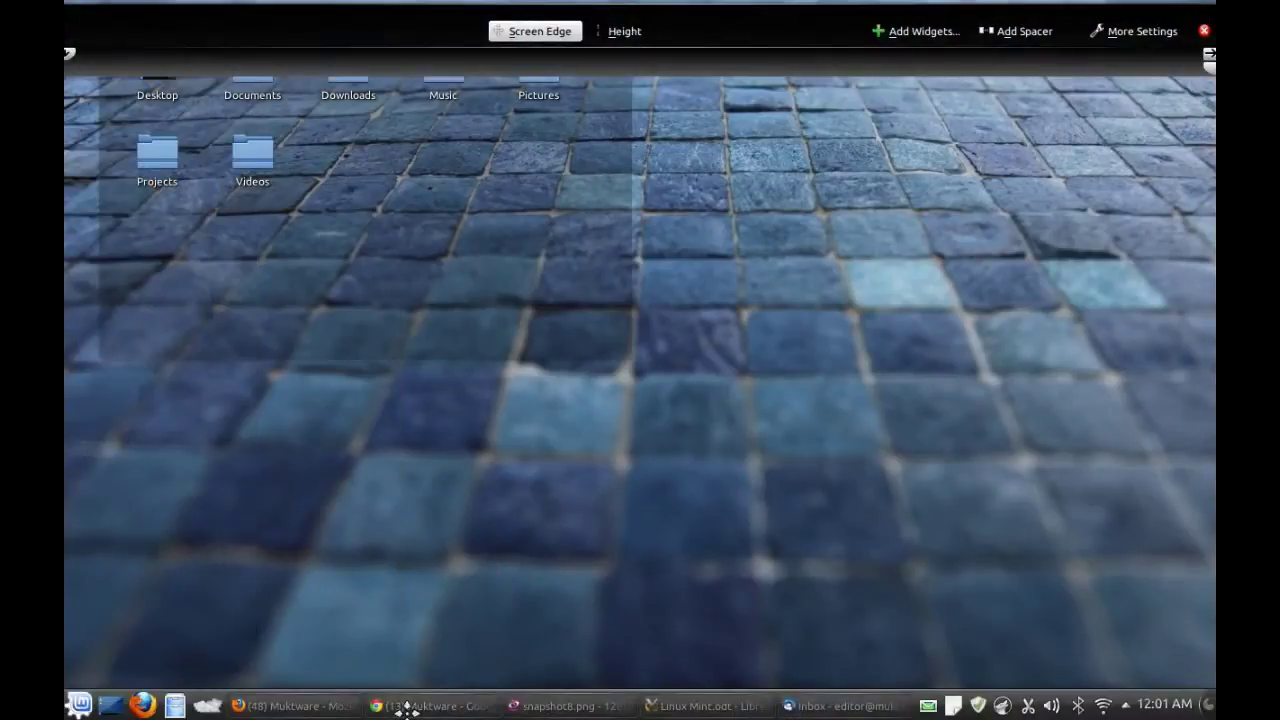
click(480, 463)
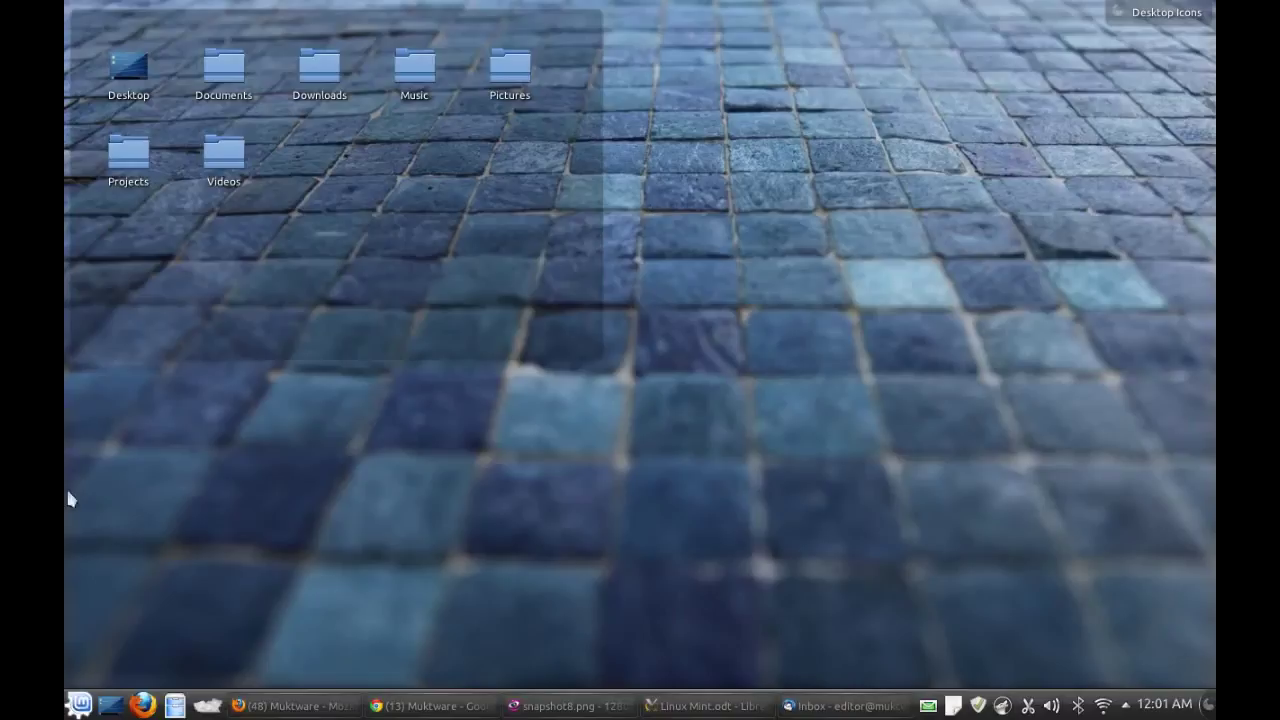
Add an Amarok launcher icon from the launcher's favorites to the main panel, just before the Firefox icon
click(80, 703)
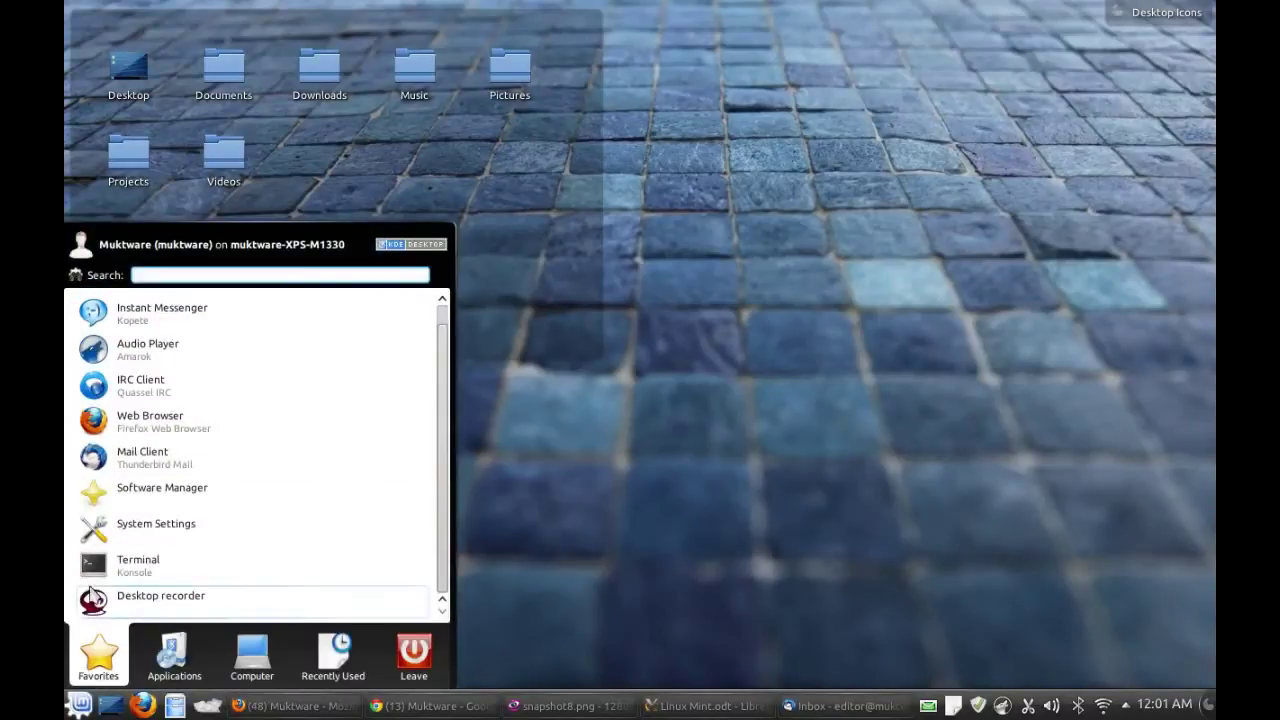
drag(91, 357, 131, 703)
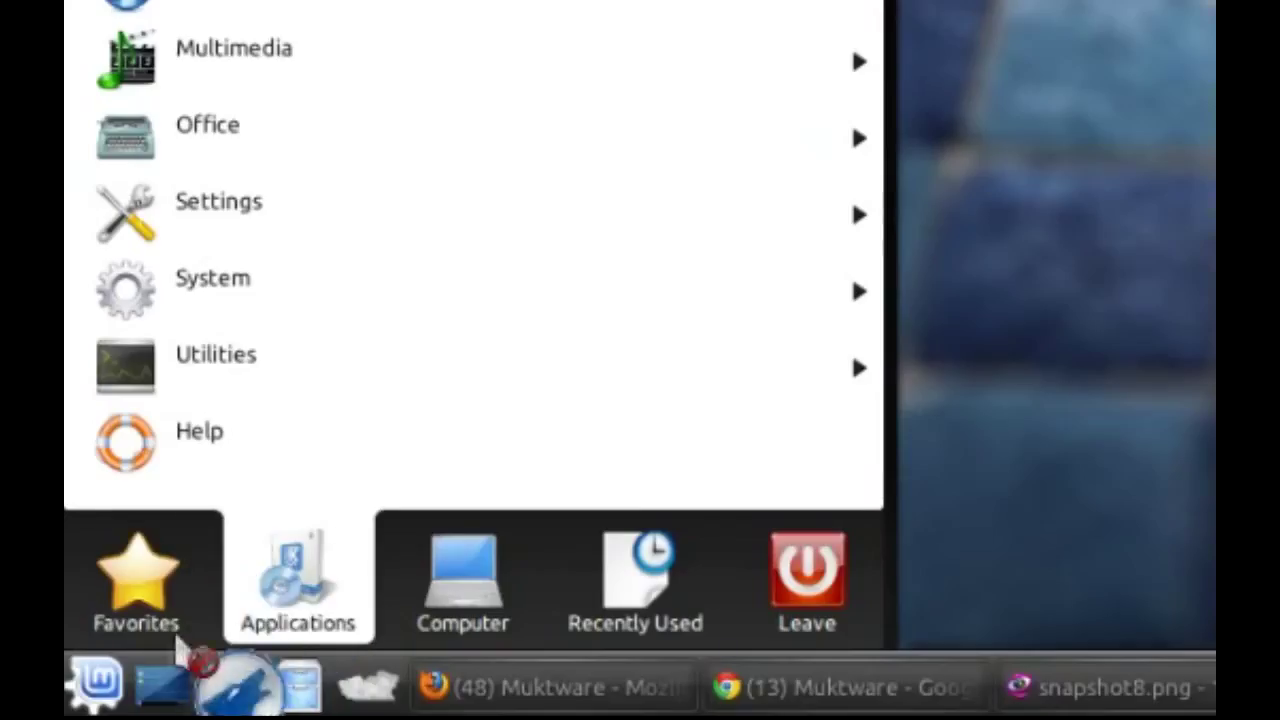
drag(205, 680, 230, 688)
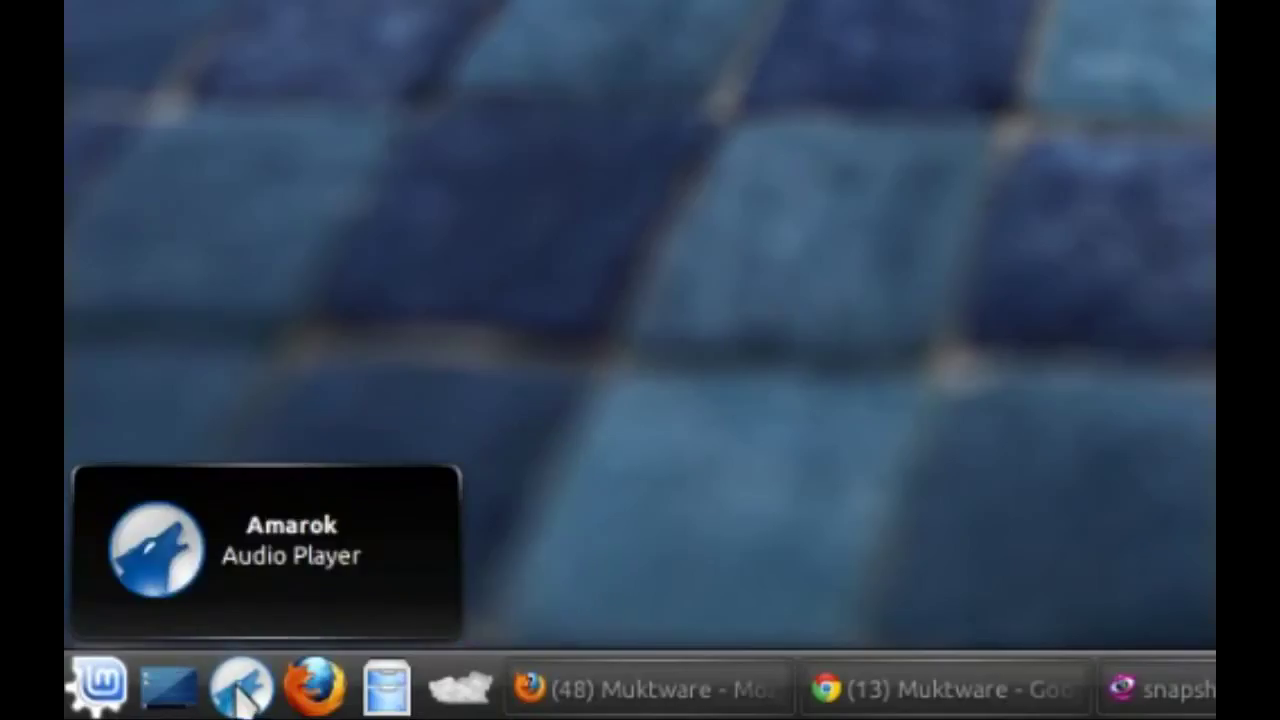
Remove the Amarok launcher icon from the main panel
right_click(142, 705)
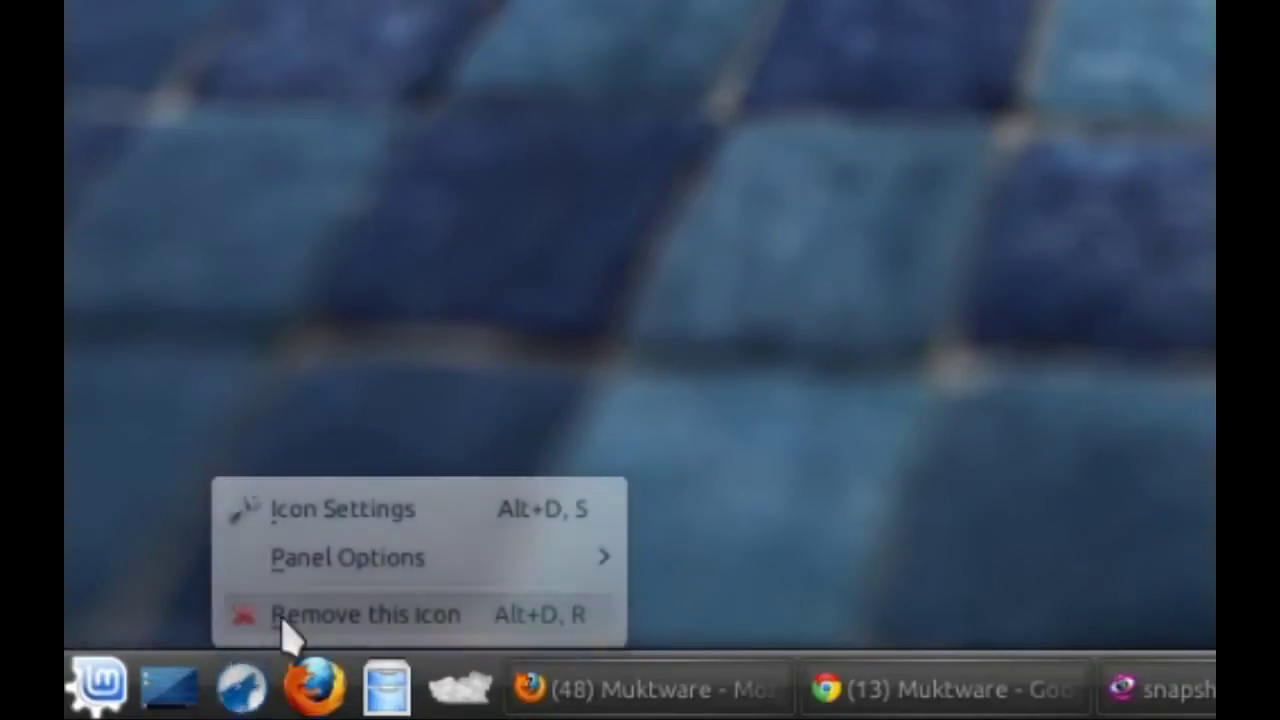
click(285, 614)
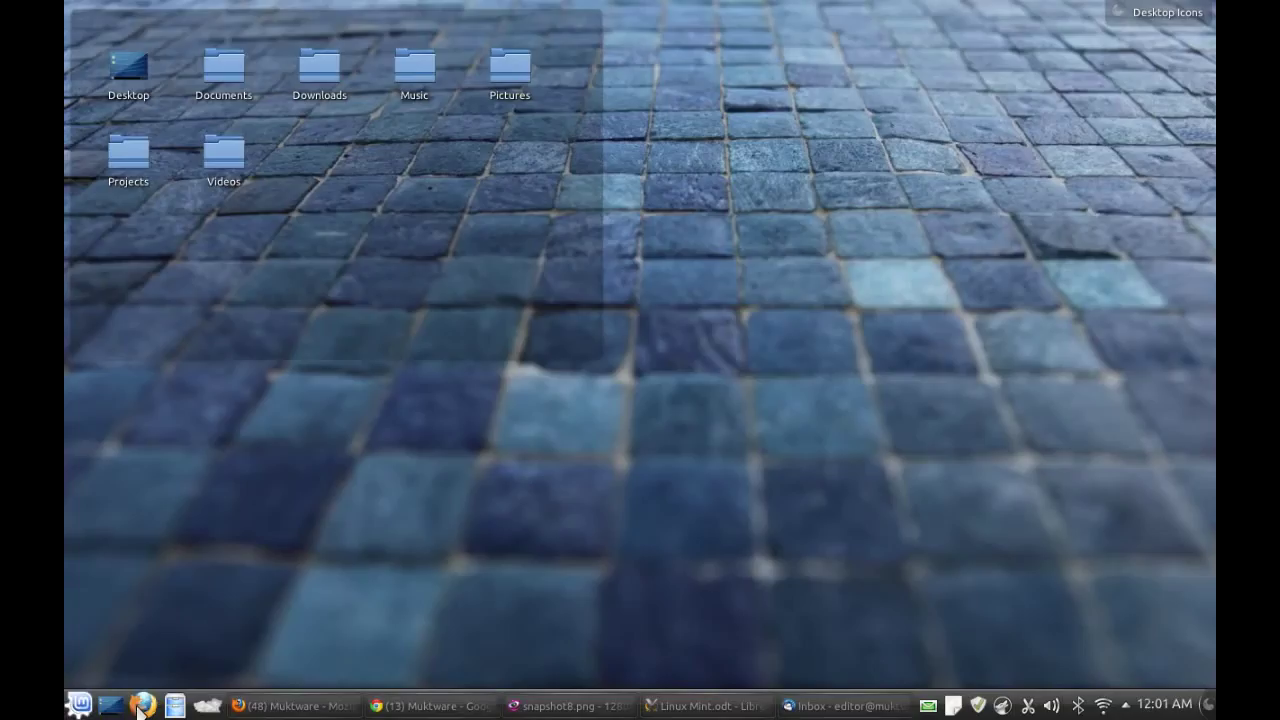
Add a new empty panel to the desktop
right_click(812, 193)
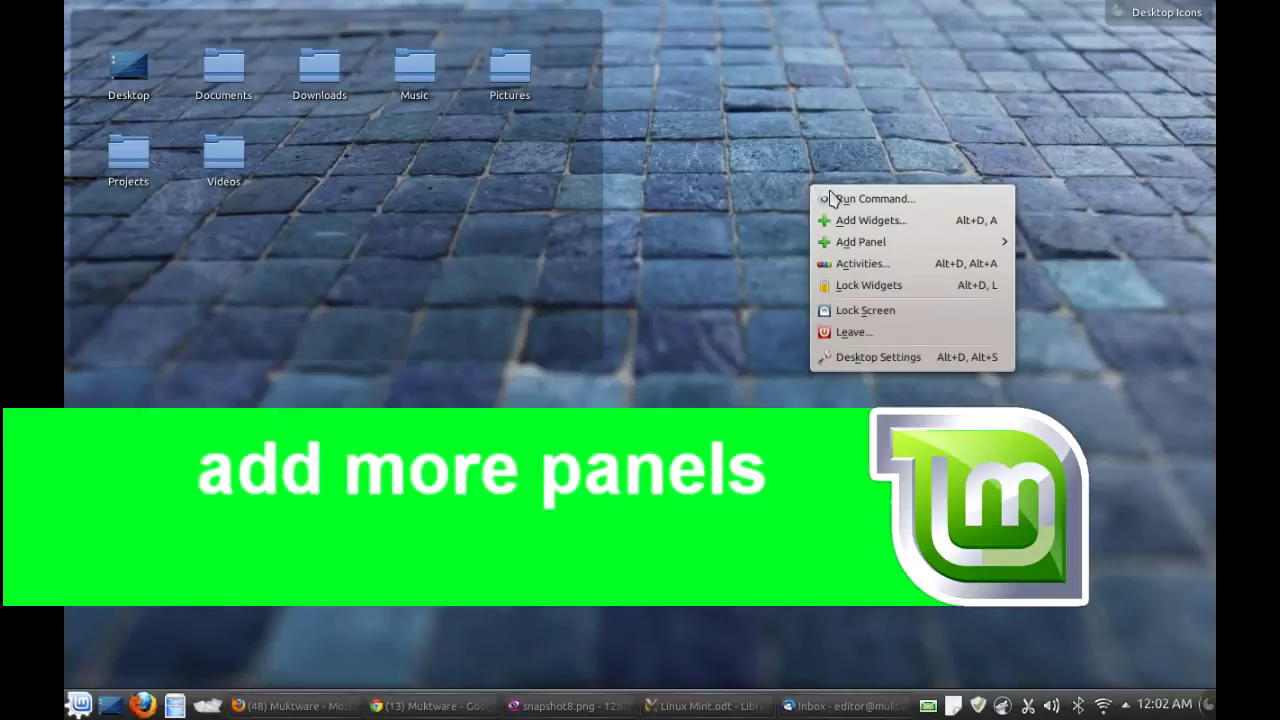
mouse_move(880, 242)
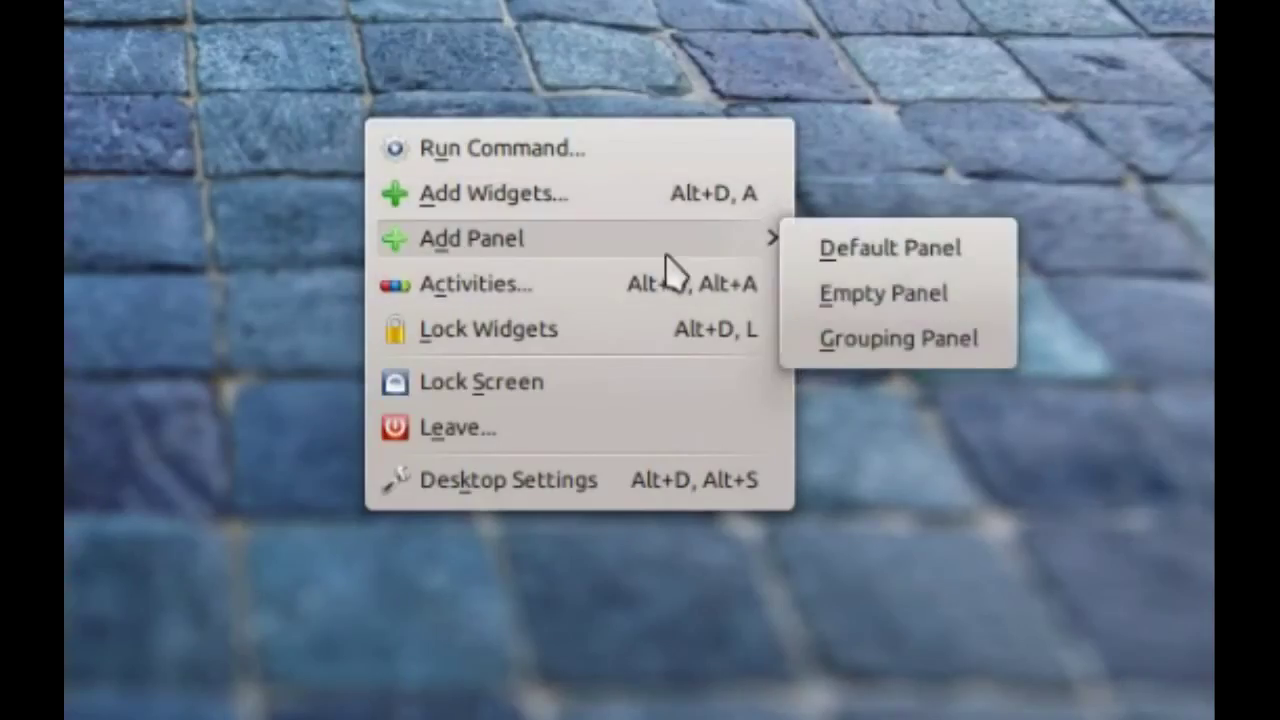
click(840, 295)
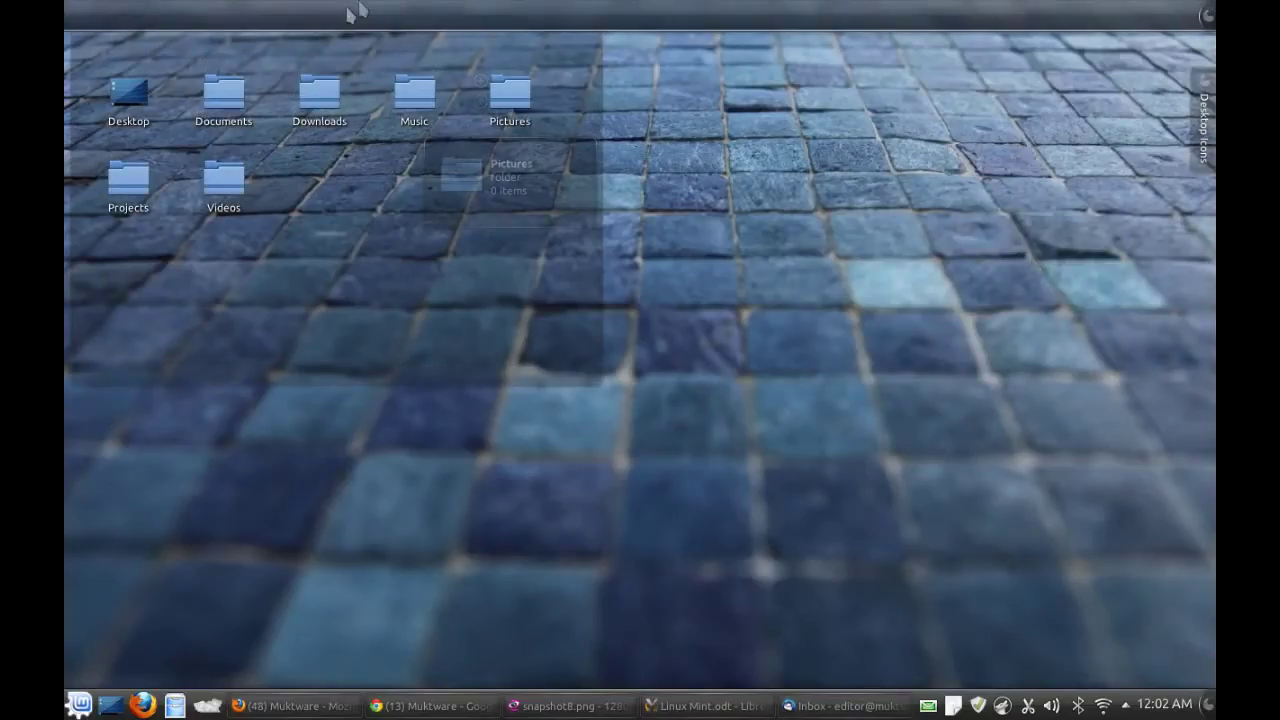
Add two Firefox launcher icons from the launcher's favorites to the new empty panel
click(77, 700)
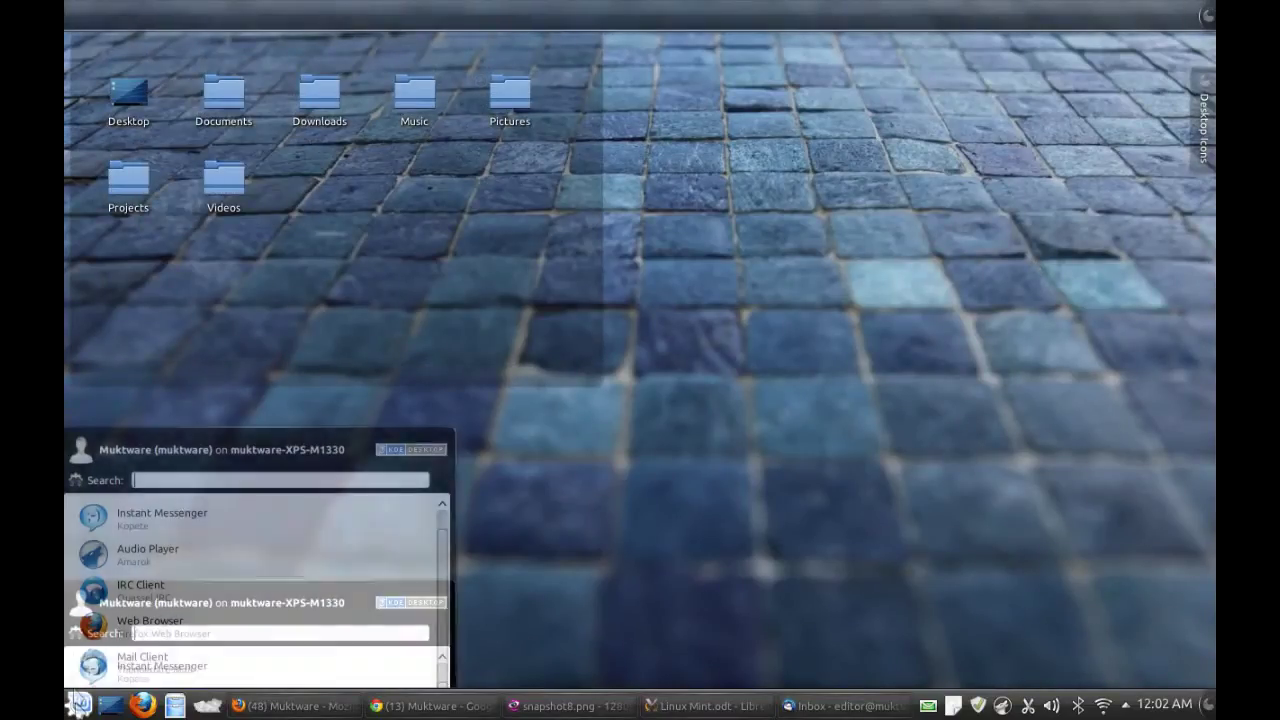
drag(150, 428, 80, 15)
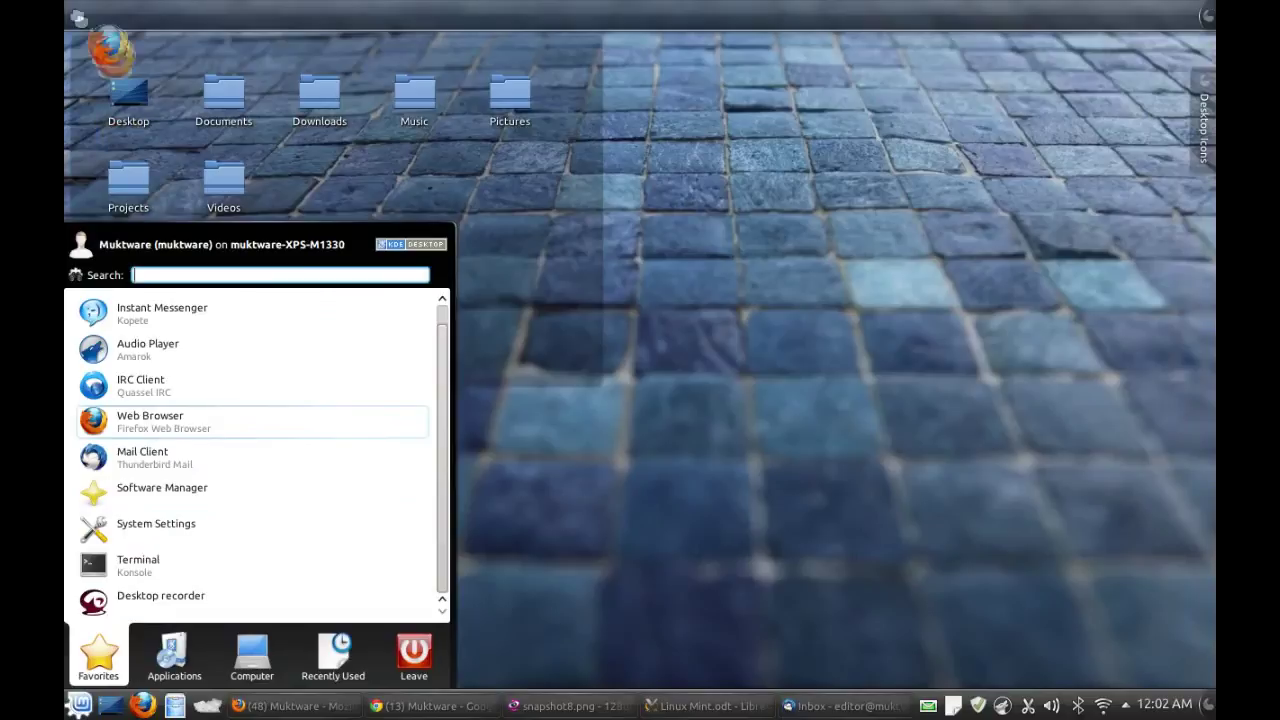
drag(325, 290, 153, 28)
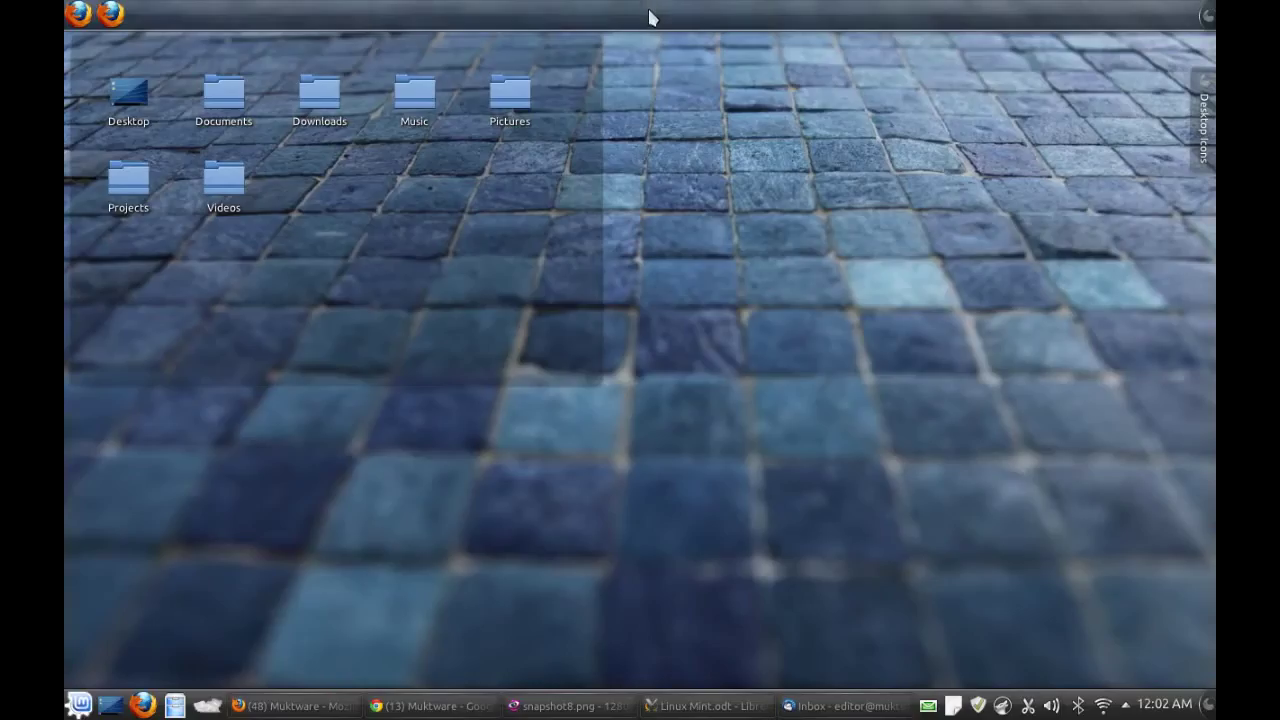
Move the new panel with the Firefox icons to the left screen edge
right_click(1155, 28)
mouse_move(1187, 91)
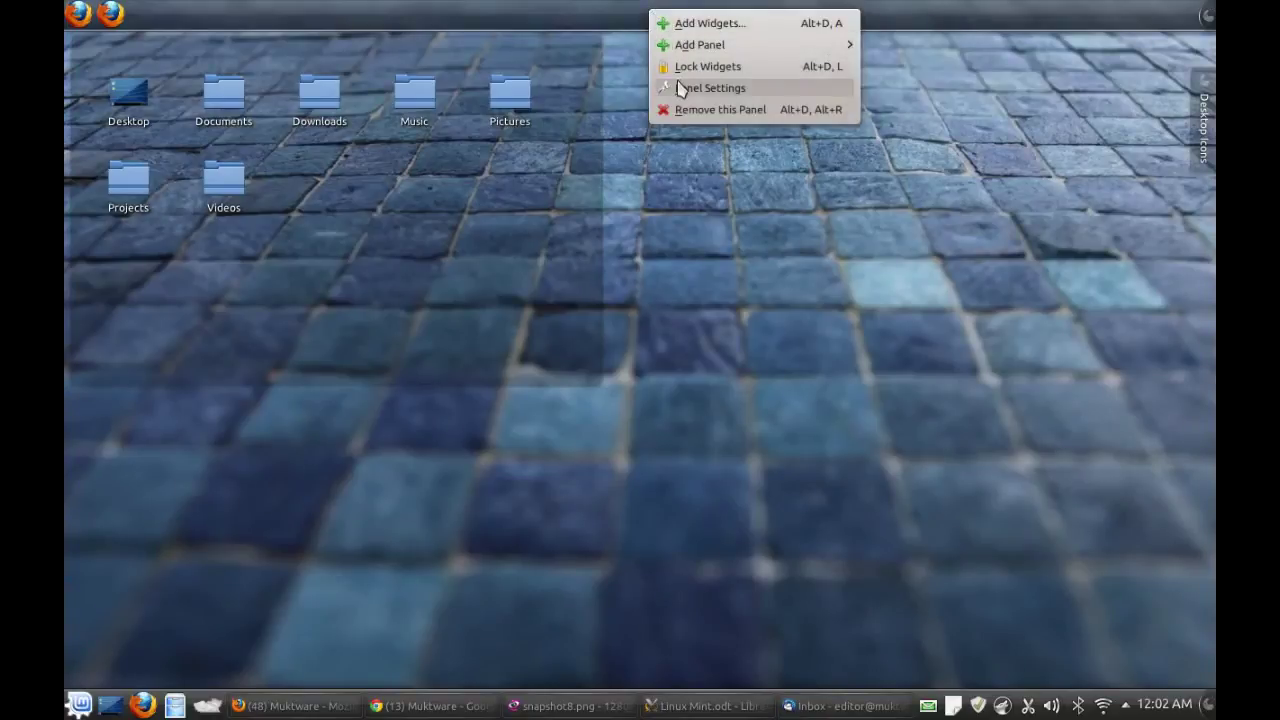
click(682, 87)
drag(540, 75, 68, 283)
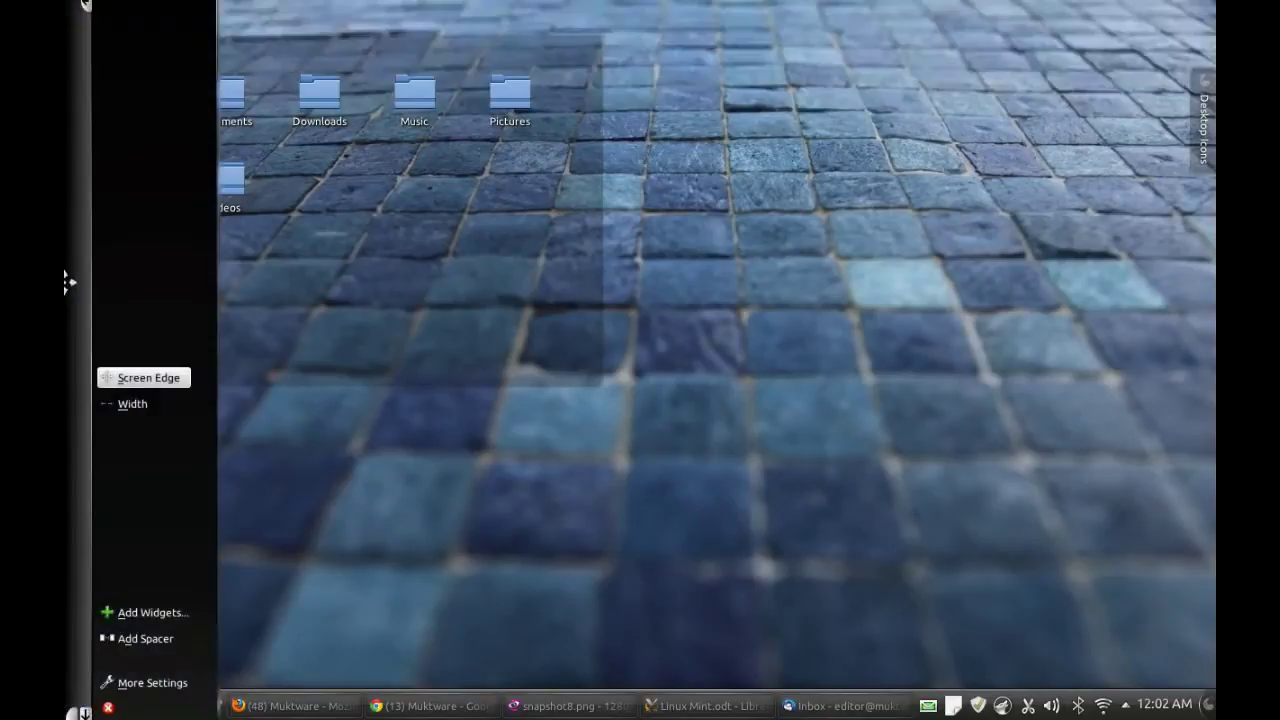
click(303, 513)
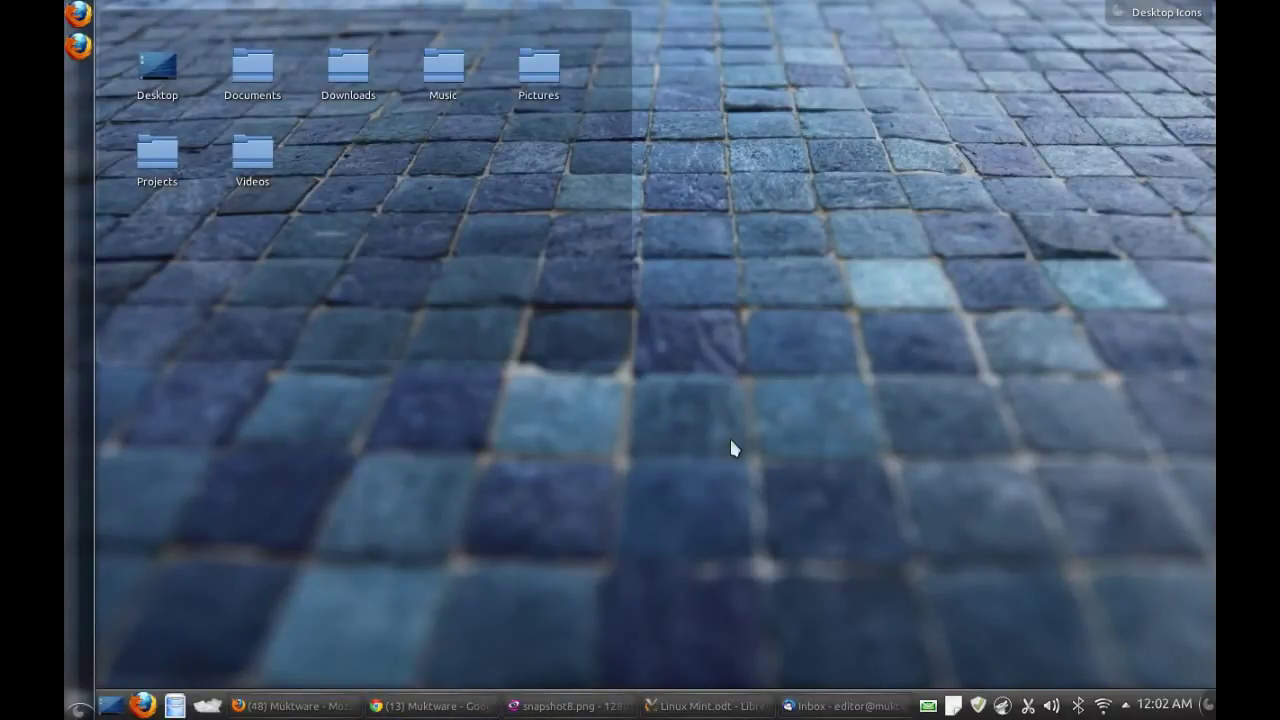
Remove the extra panel at the left screen edge
right_click(89, 488)
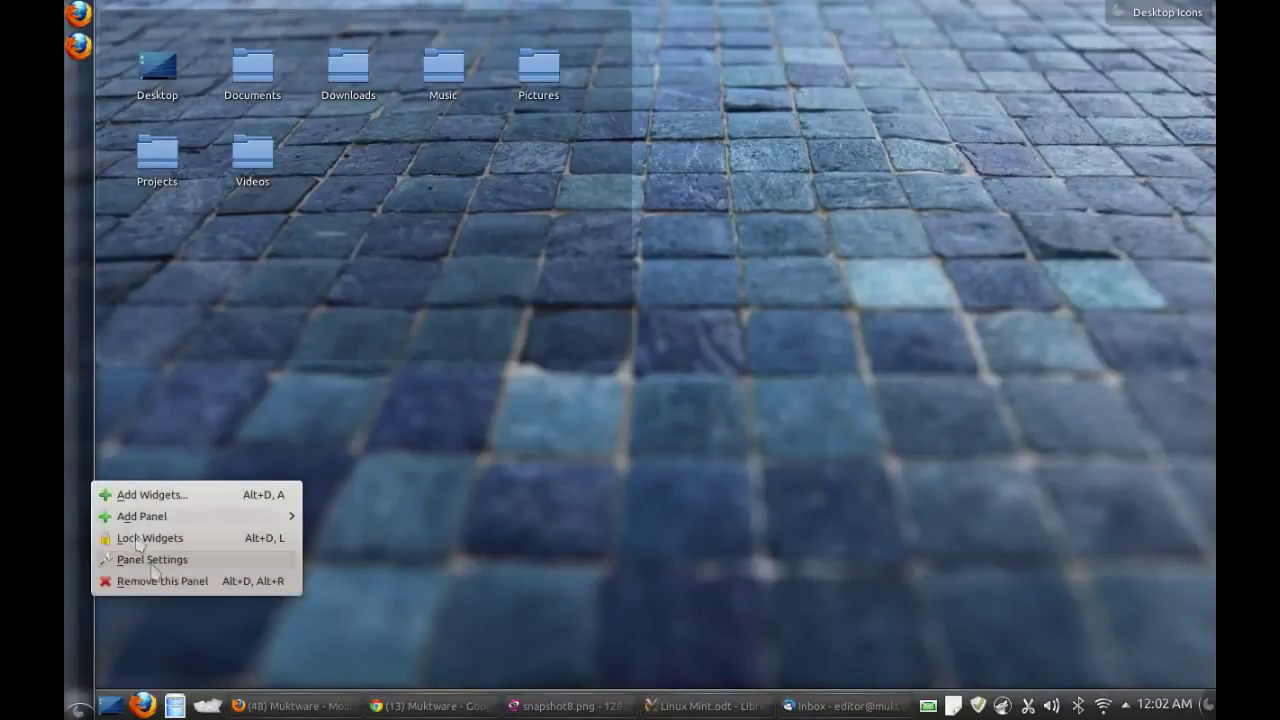
click(160, 581)
click(216, 402)
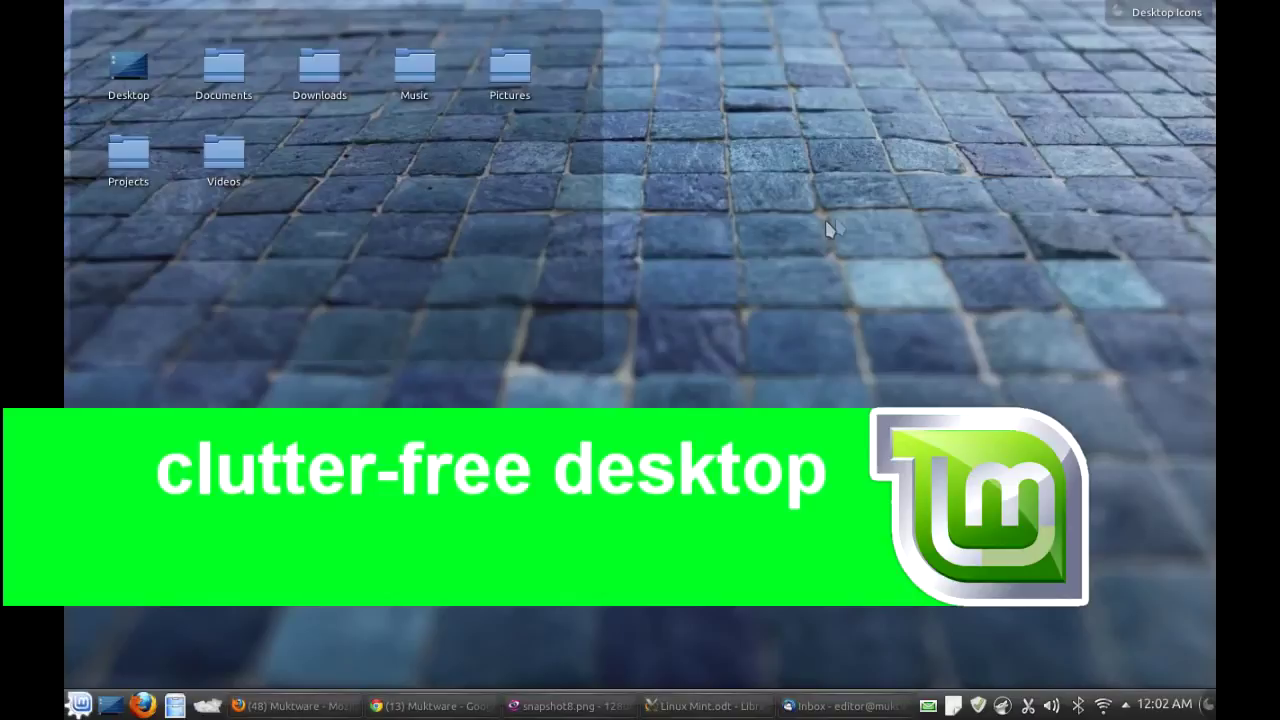
Move the folder view widget away from the desktop's upper-left corner toward the middle and shrink it to four icon columns
right_click(835, 228)
click(543, 323)
mouse_move(586, 293)
drag(616, 284, 835, 290)
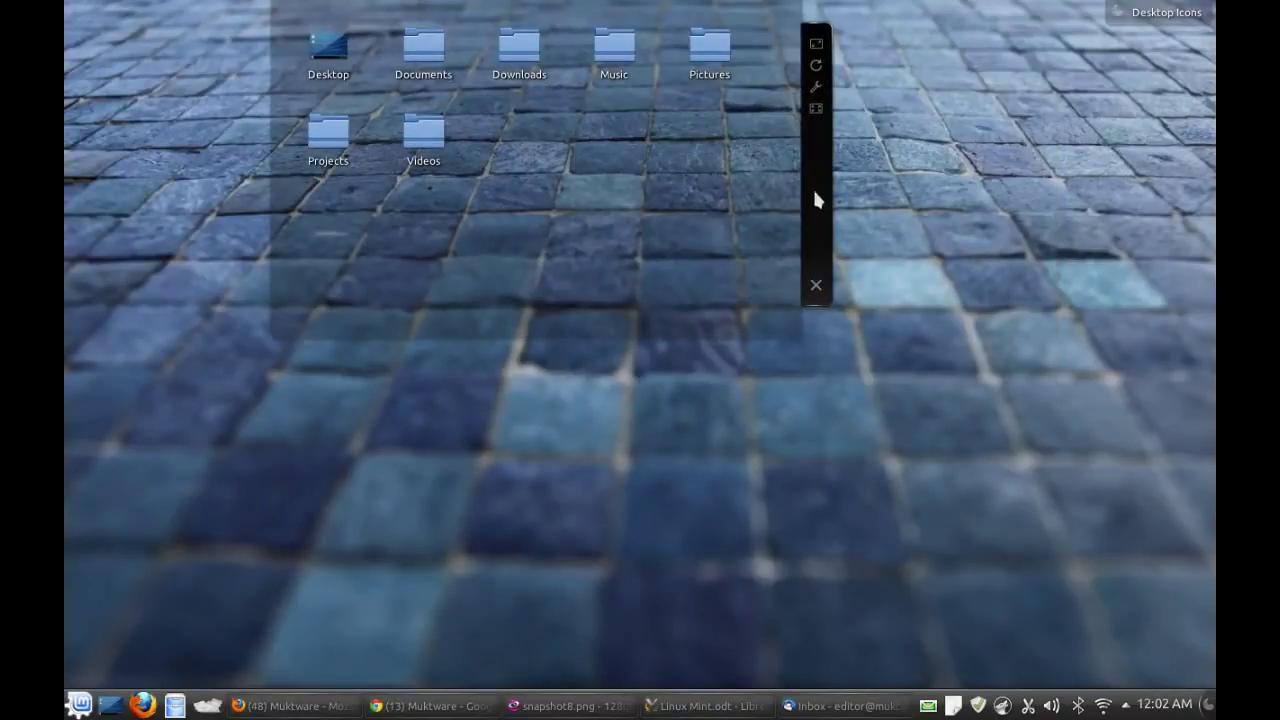
drag(815, 200, 739, 400)
drag(742, 234, 626, 278)
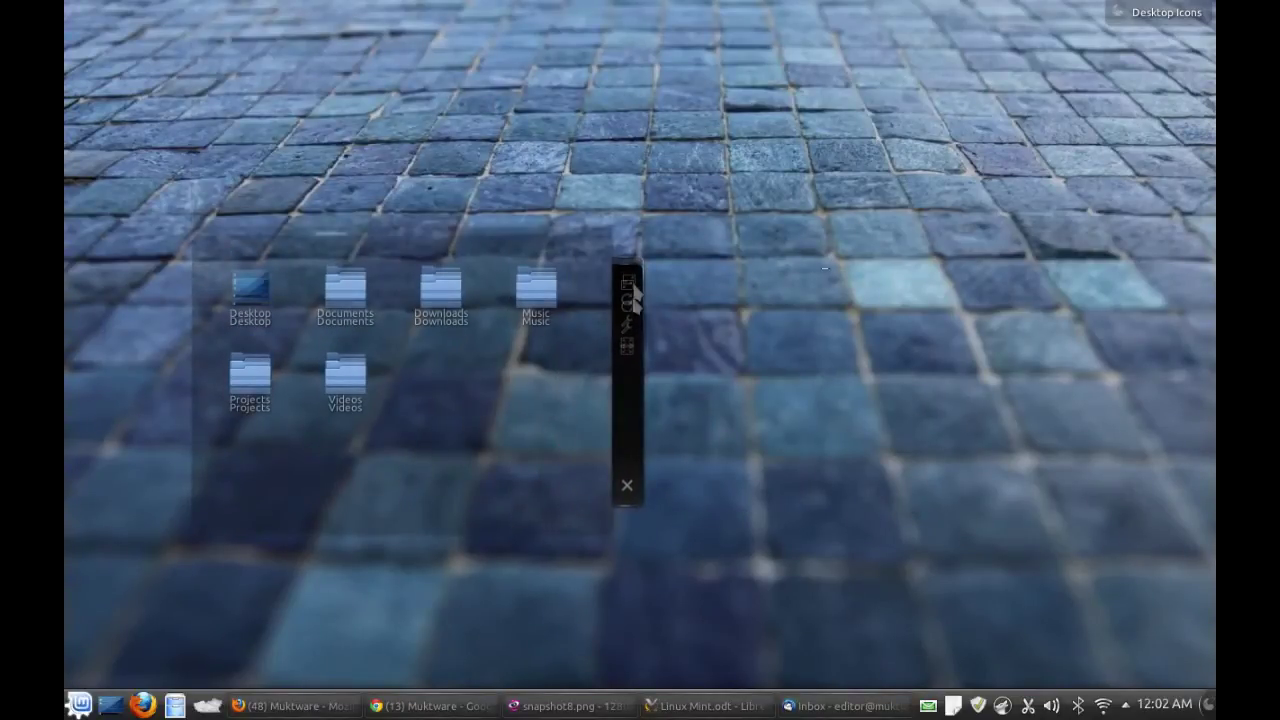
Move the folder view widget back to the desktop's upper-left corner and add an Analog Clock widget at the desktop's upper right
drag(625, 379, 516, 167)
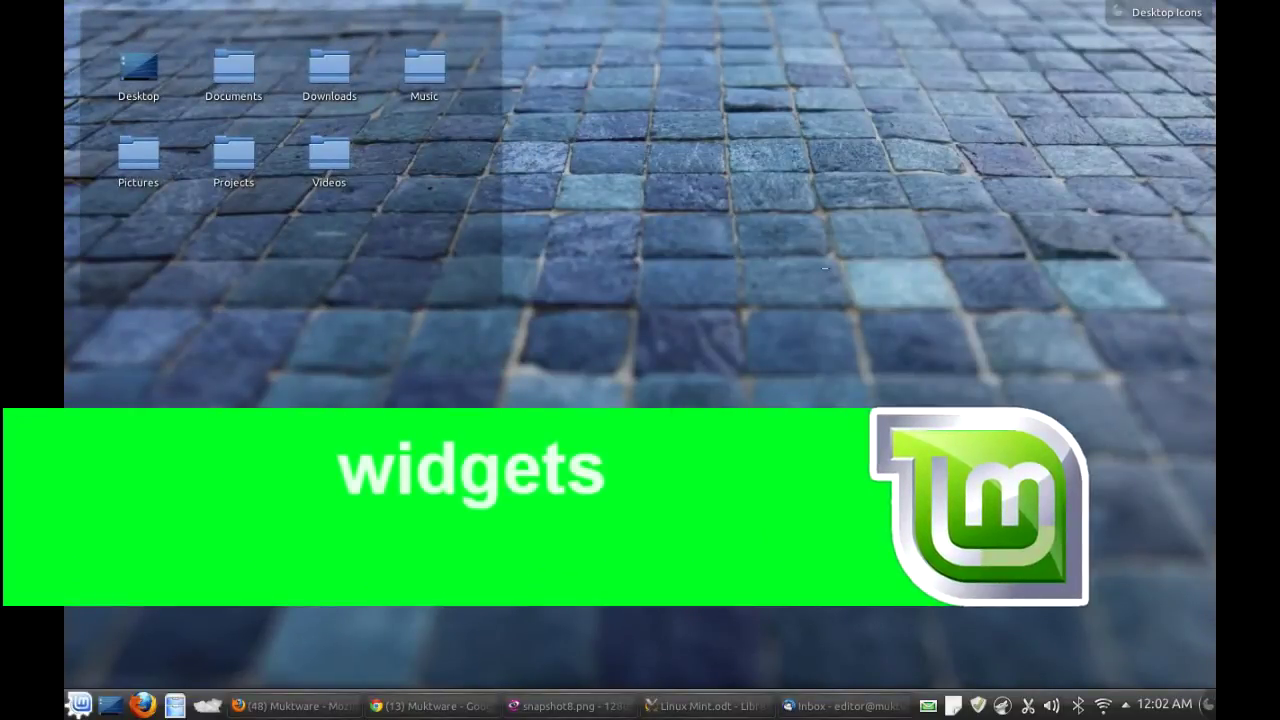
right_click(643, 567)
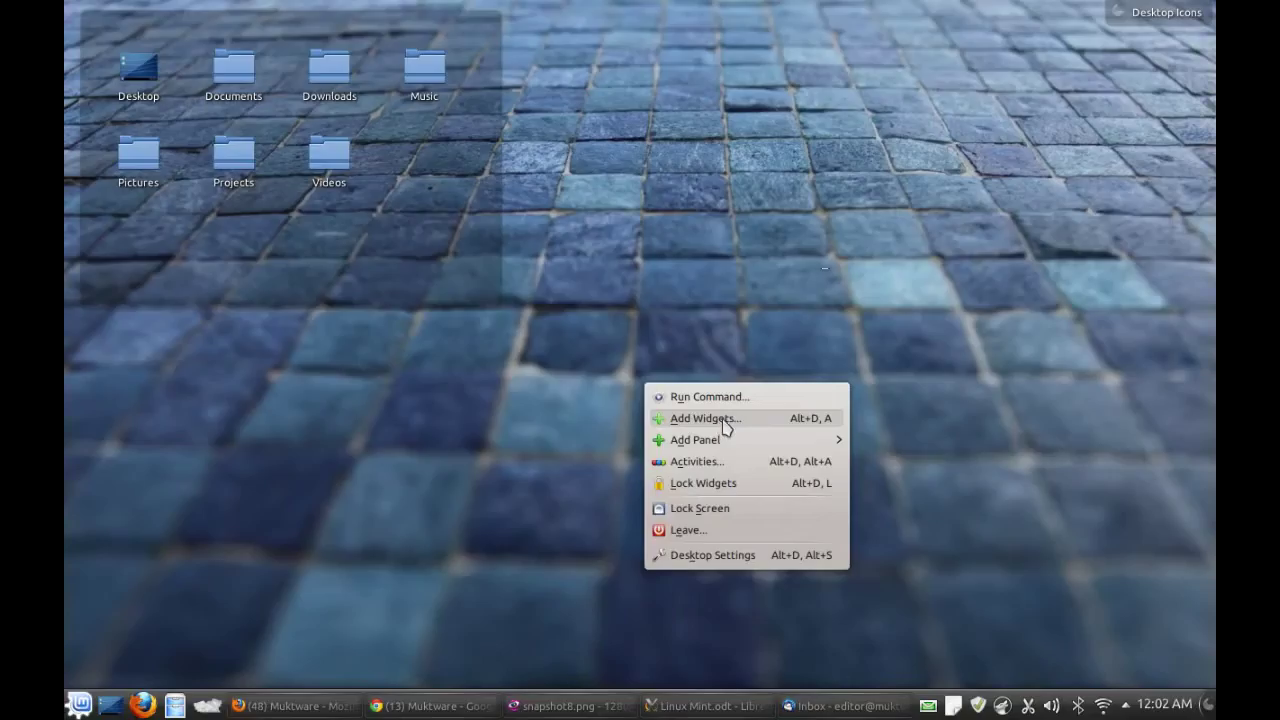
click(550, 245)
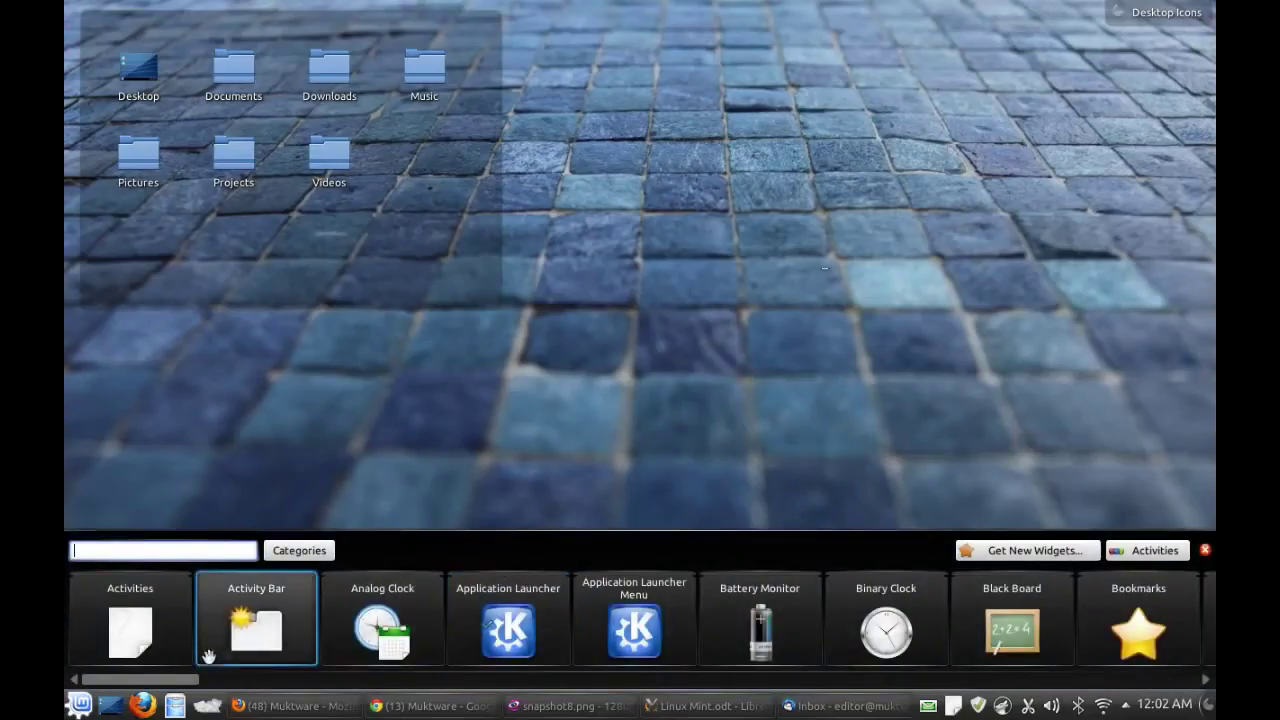
drag(375, 635, 926, 66)
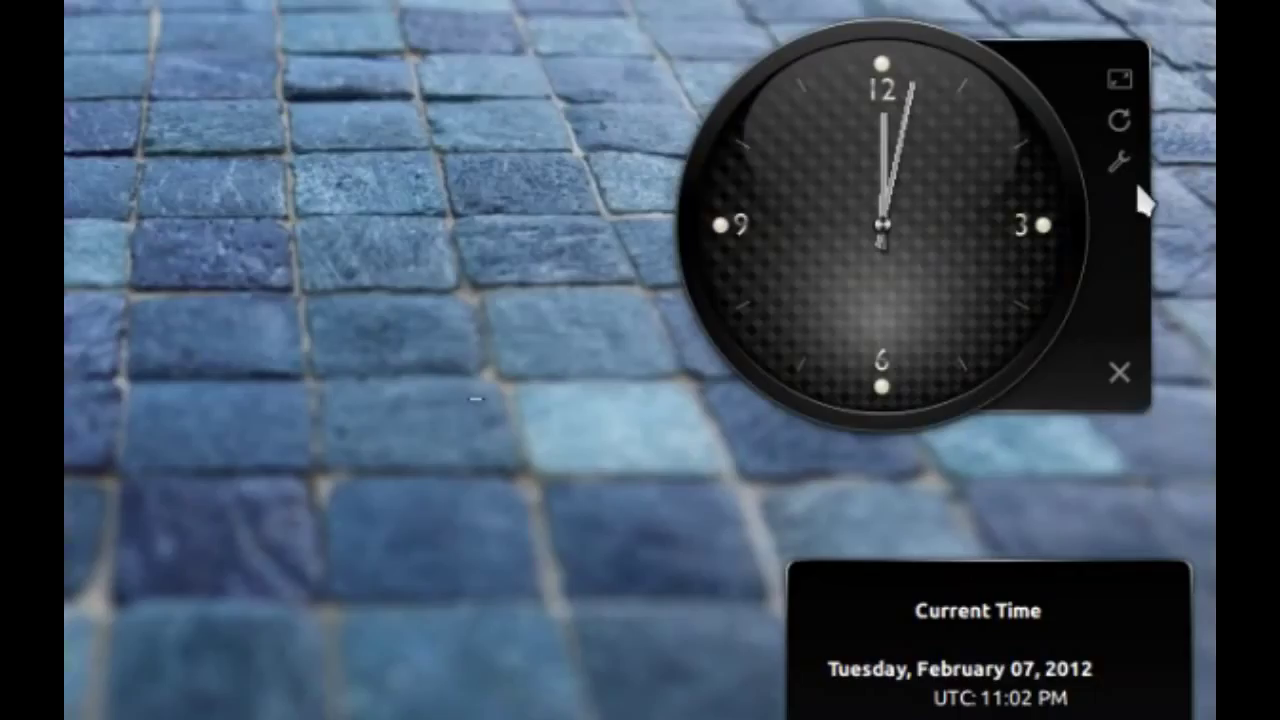
Look through the Analog Clock's general and calendar settings, and turn on its seconds hand and time zone display
click(1120, 88)
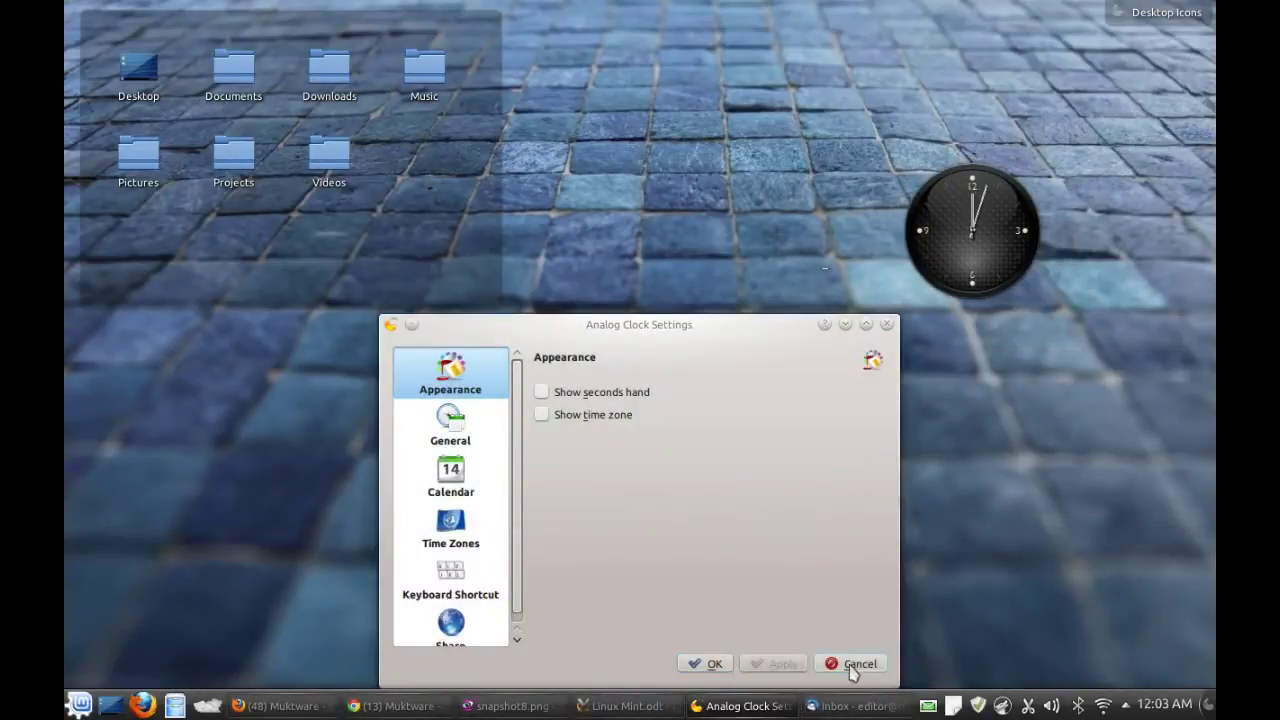
click(450, 425)
click(450, 476)
click(455, 375)
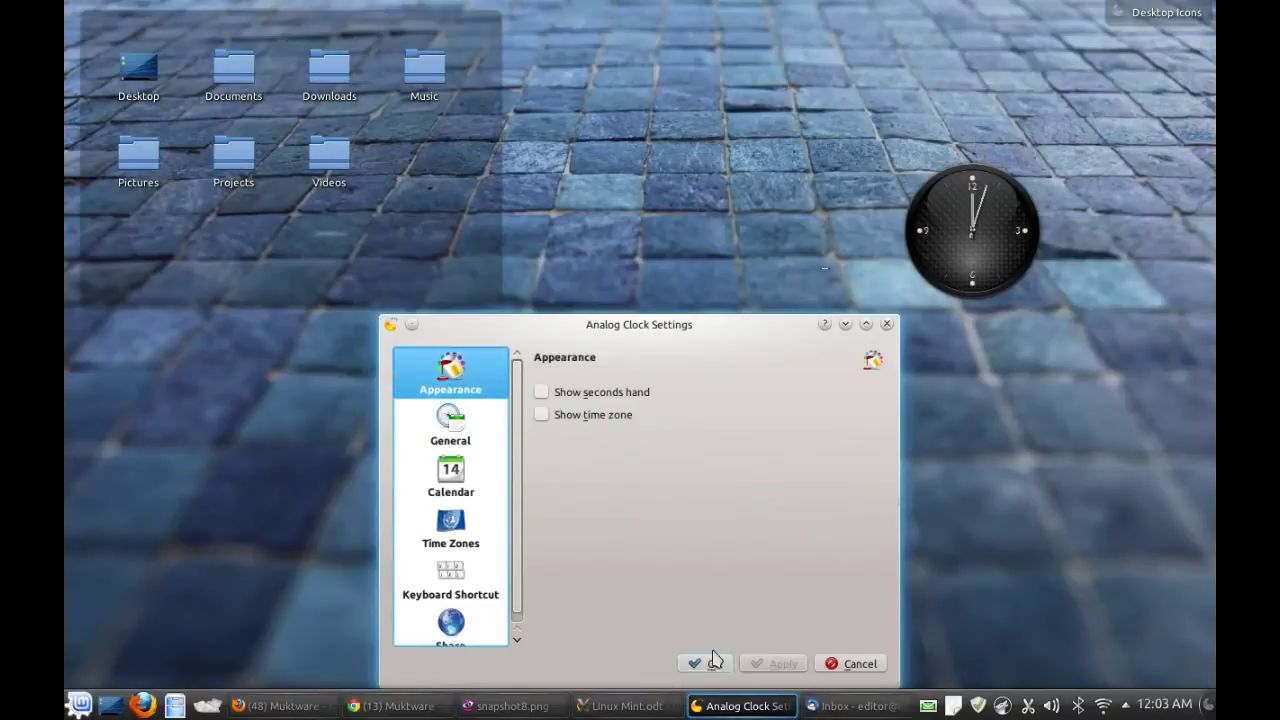
click(543, 393)
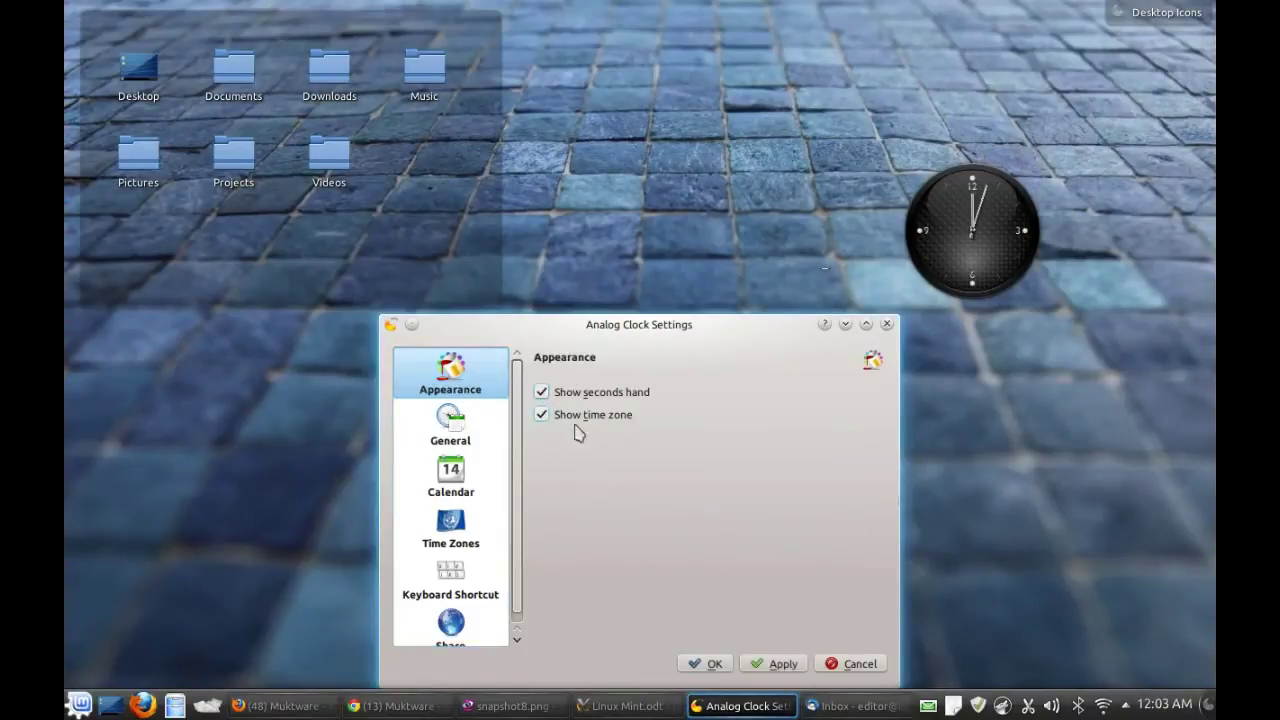
click(716, 663)
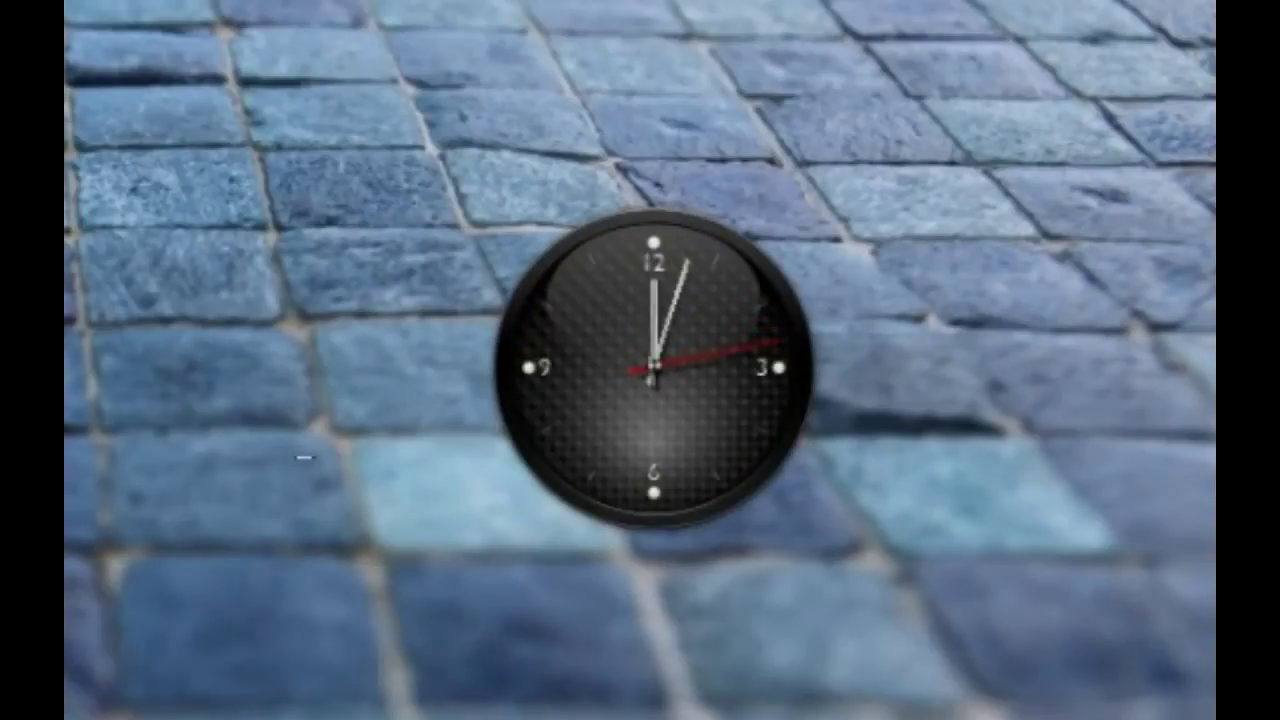
click(79, 705)
click(79, 705)
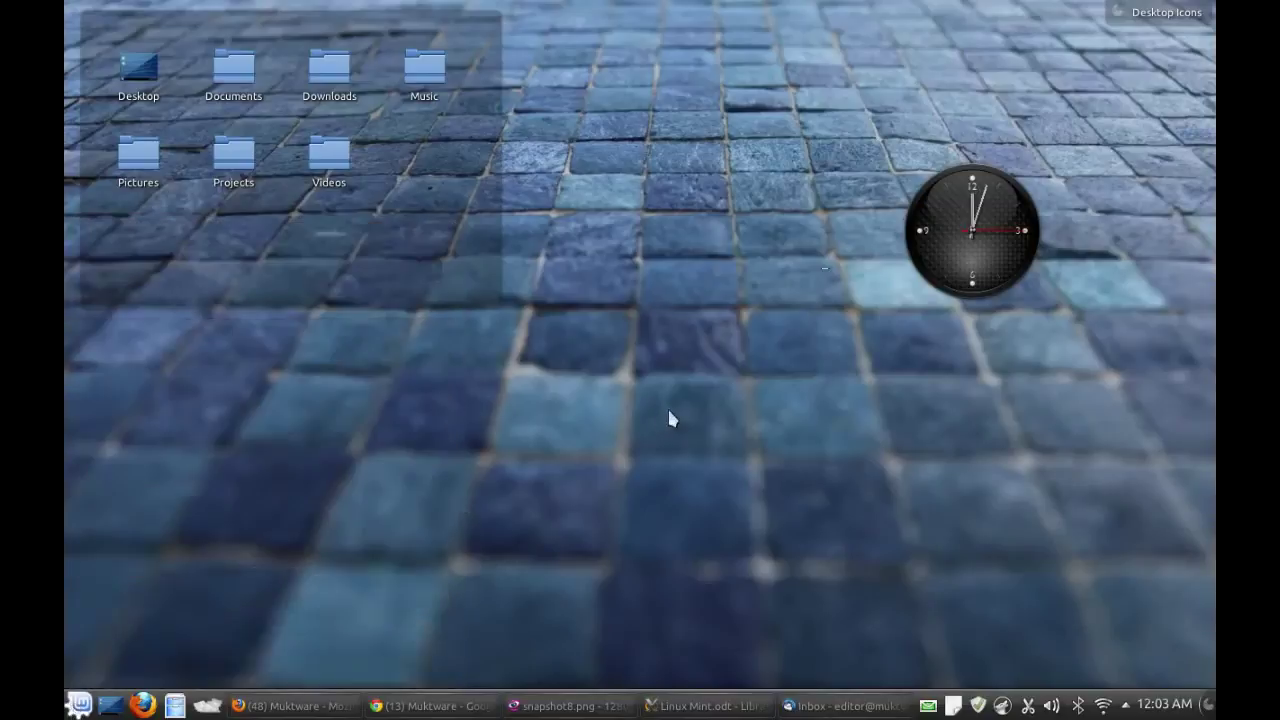
Add a Facebook widget to the desktop and place it between the folder view and the clock
click(691, 444)
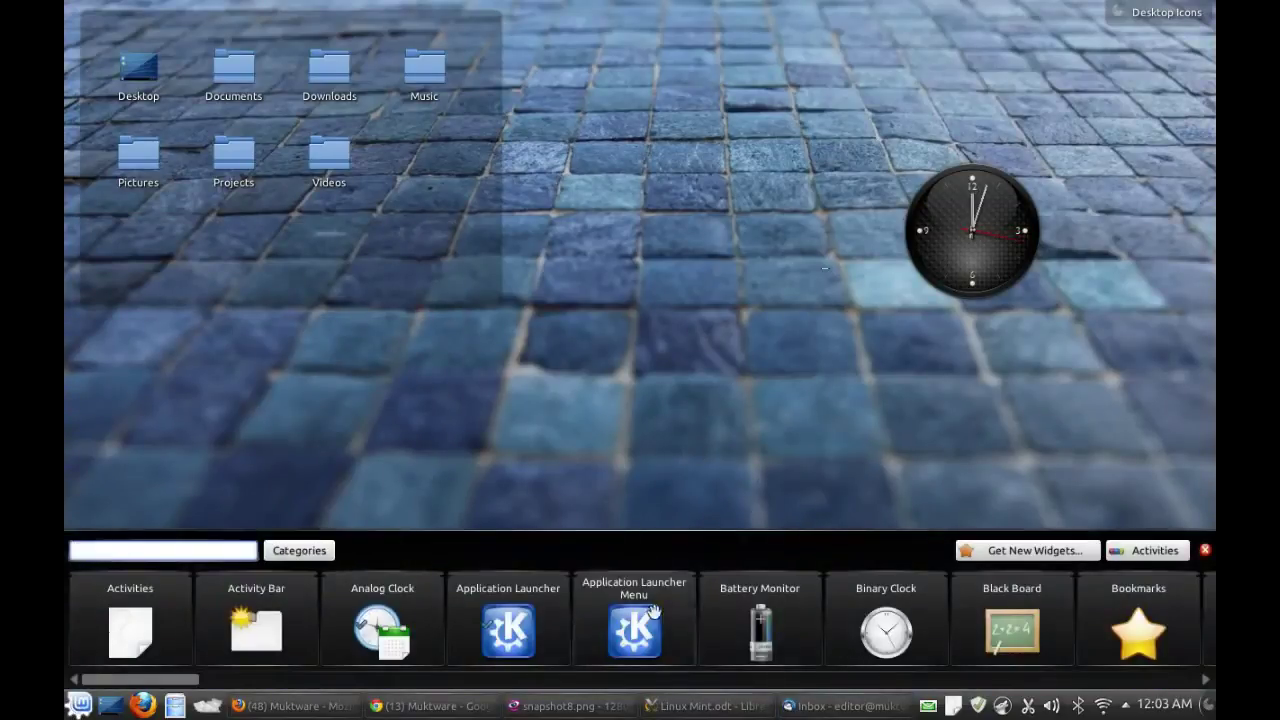
drag(183, 683, 465, 692)
drag(395, 635, 750, 153)
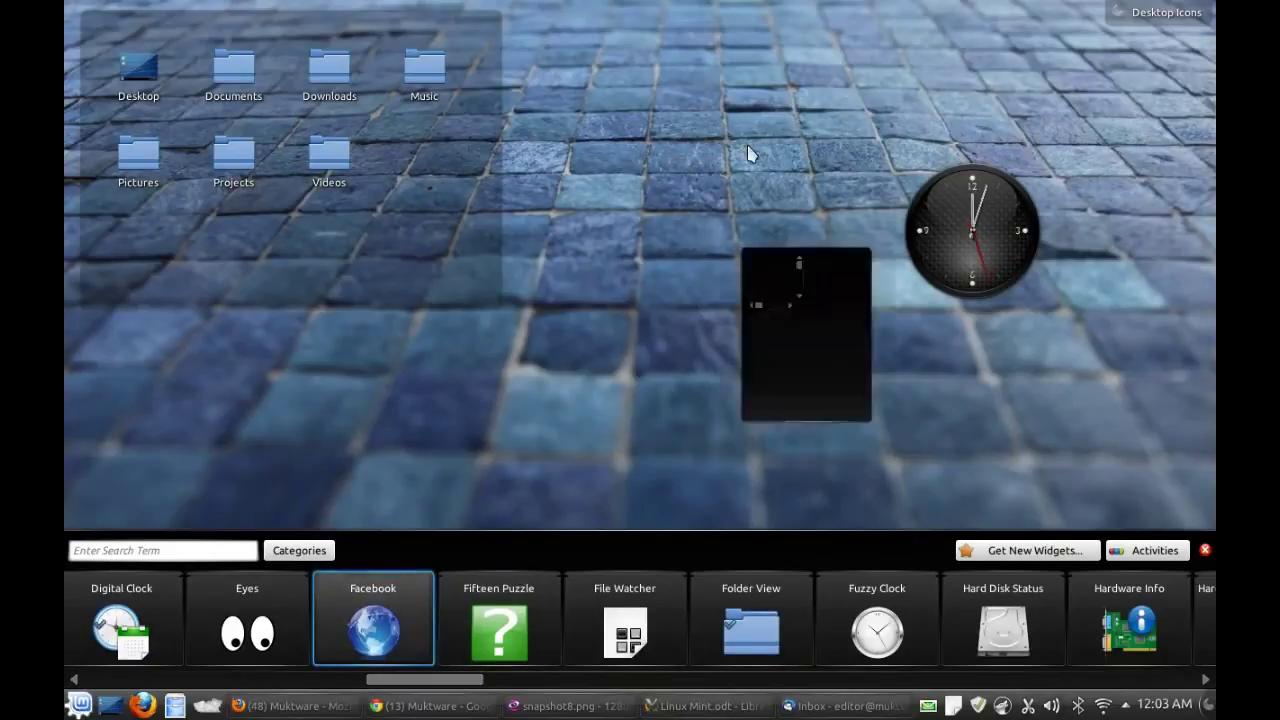
mouse_move(770, 172)
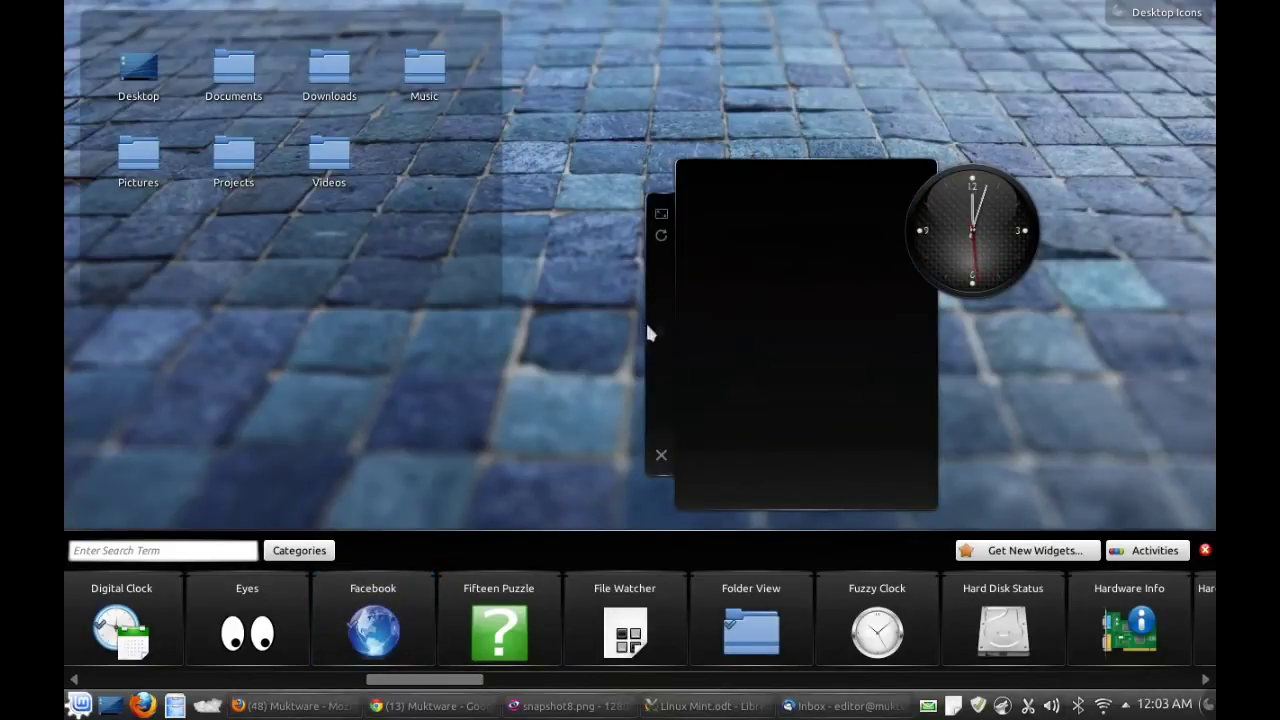
drag(658, 330, 546, 226)
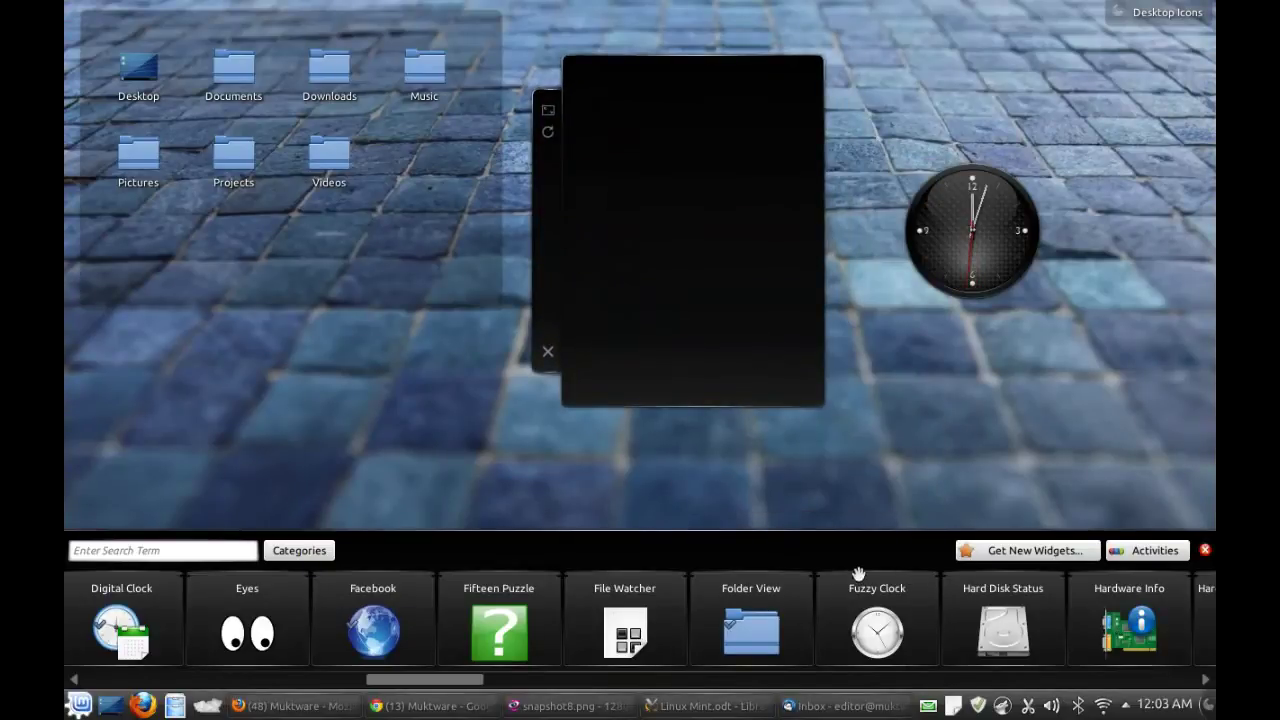
Add a Weather Forecast widget to the desktop and move it up over the folder view's lower-right part
scroll(858, 573, down, 5)
drag(770, 625, 351, 420)
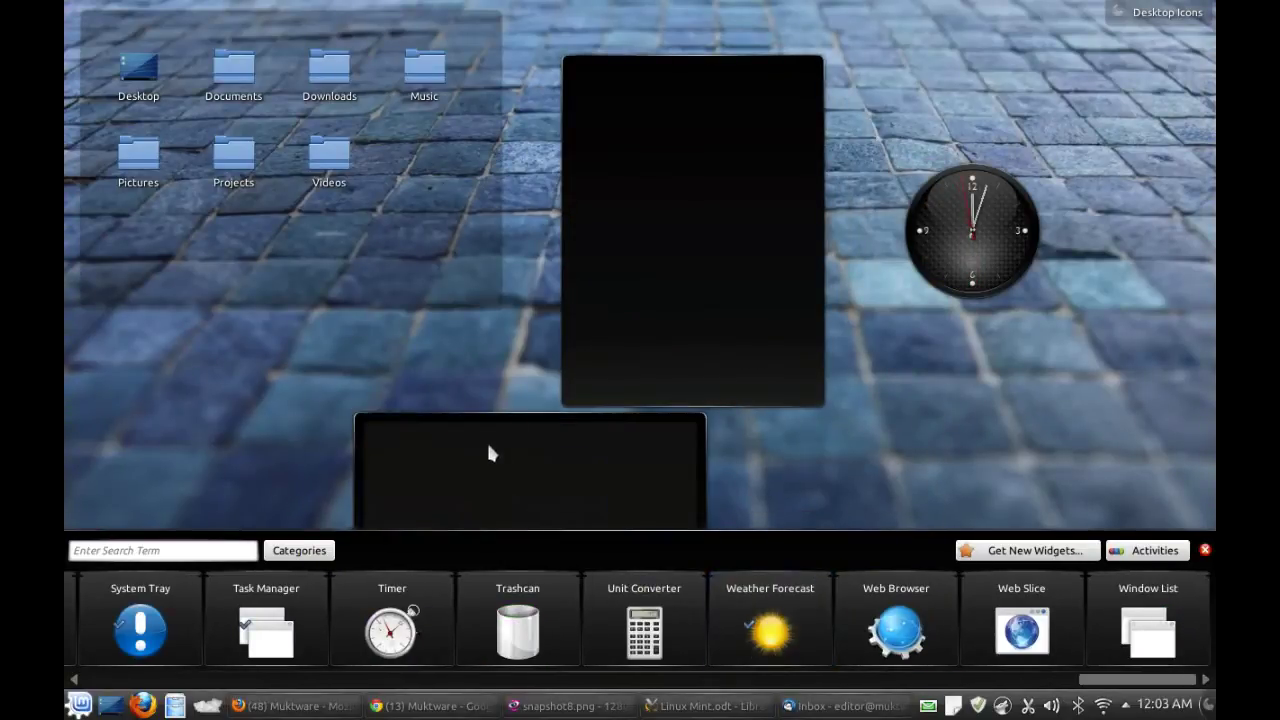
mouse_move(561, 450)
drag(349, 517, 267, 261)
Configure the weather widget to use the Brussels, Belgium (bbcukmet) station as its location
click(448, 282)
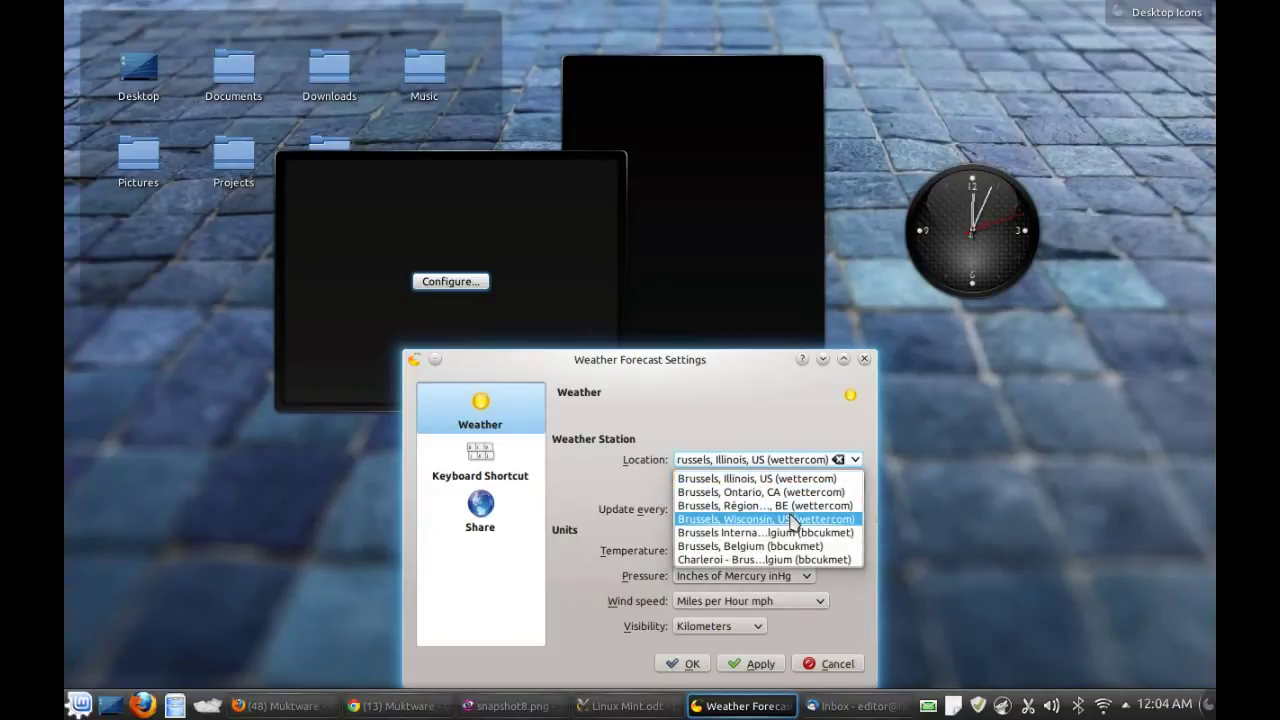
click(790, 547)
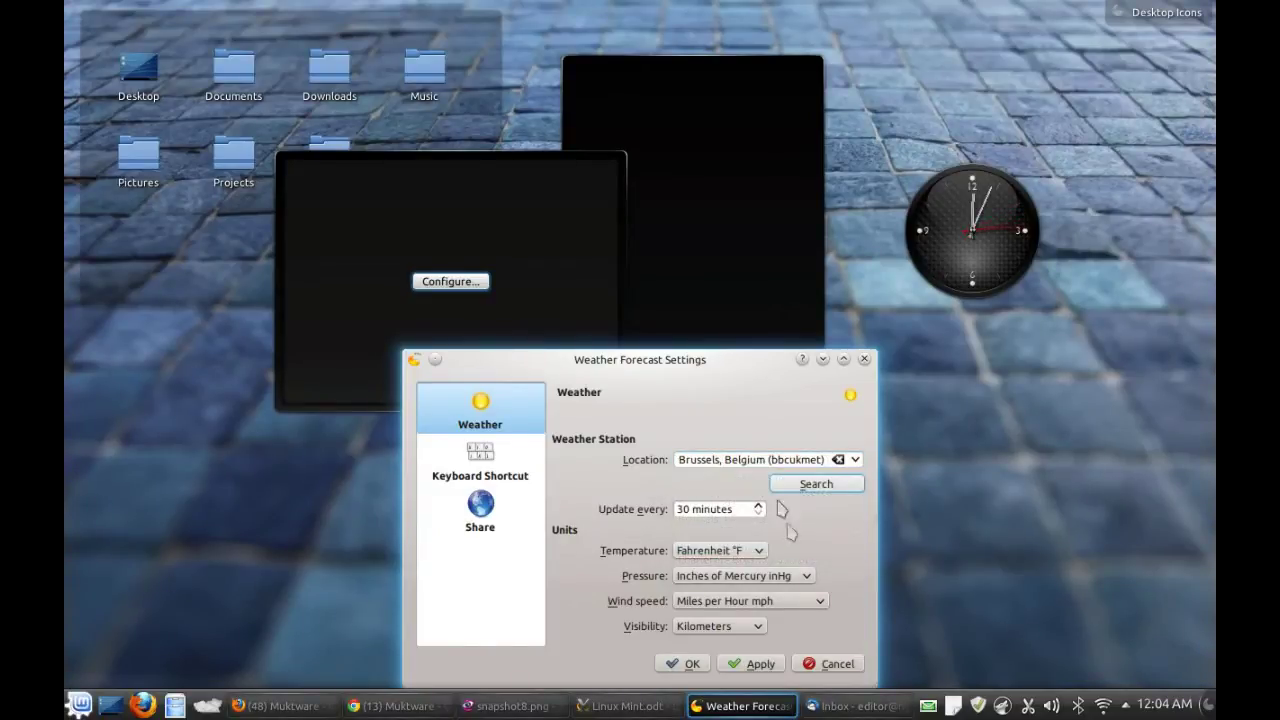
click(760, 664)
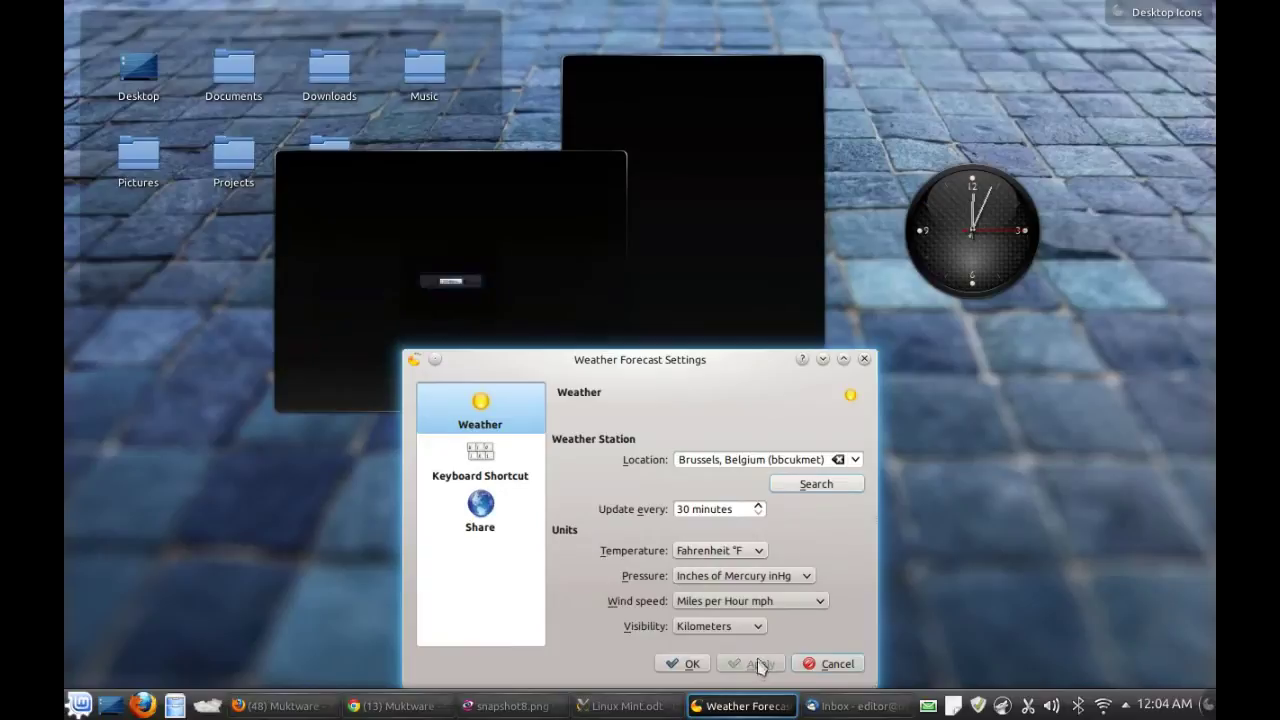
click(690, 664)
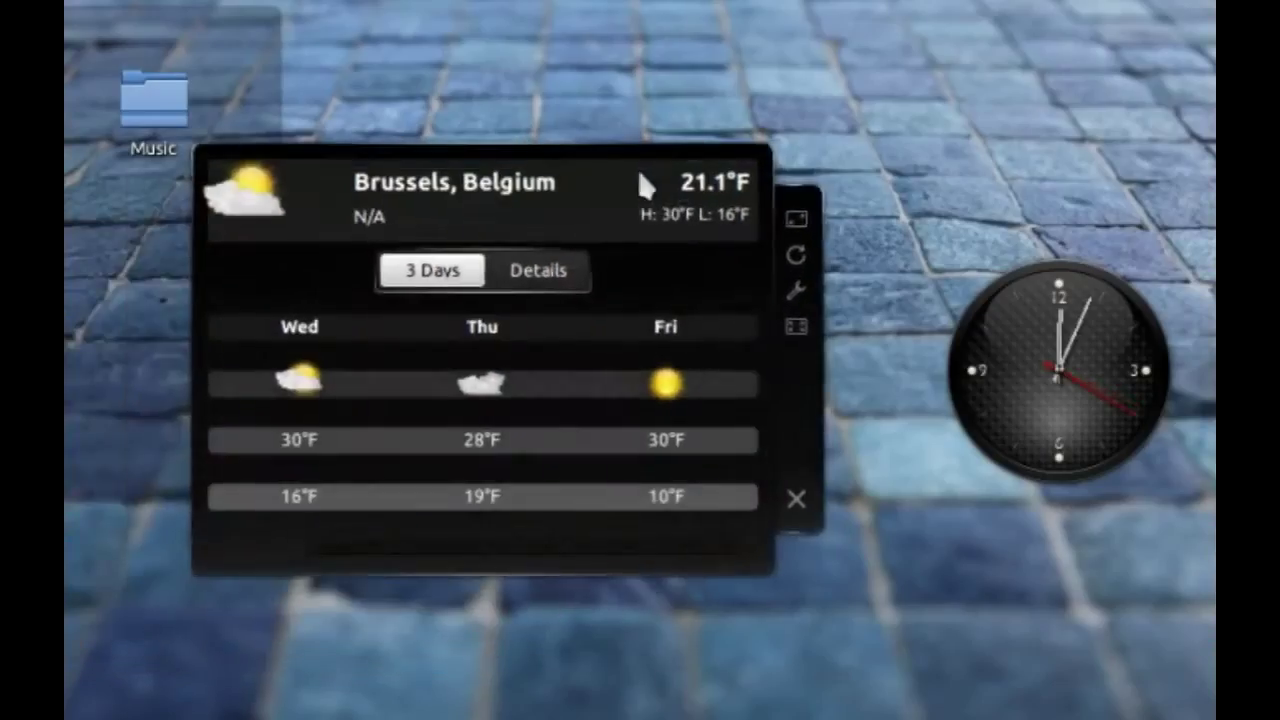
Move the weather widget up between the folder view and the clock, and check its Details view before returning to 3 Days
drag(640, 175, 774, 41)
click(680, 146)
click(586, 148)
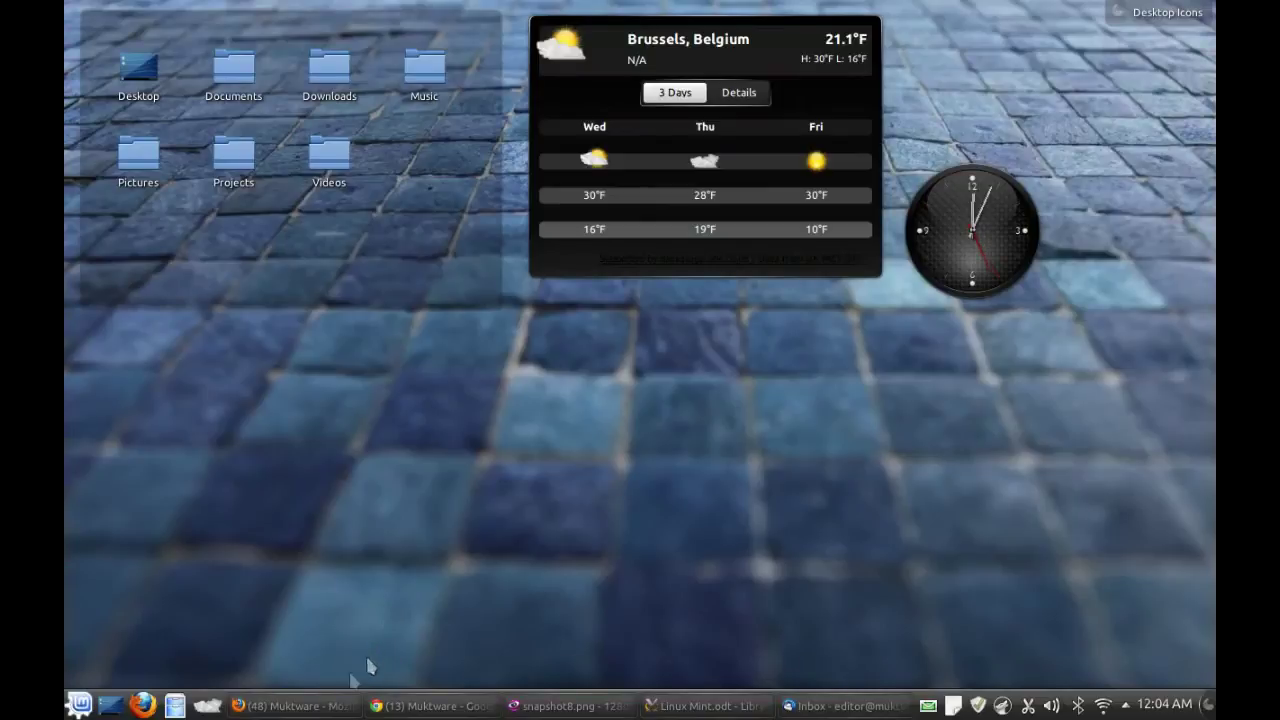
Bring up the Chrome window and cycle through the open windows to the Linux Mint.odt document in LibreOffice Writer
mouse_move(325, 707)
click(430, 706)
key(alt+Tab)
key(alt+Tab)
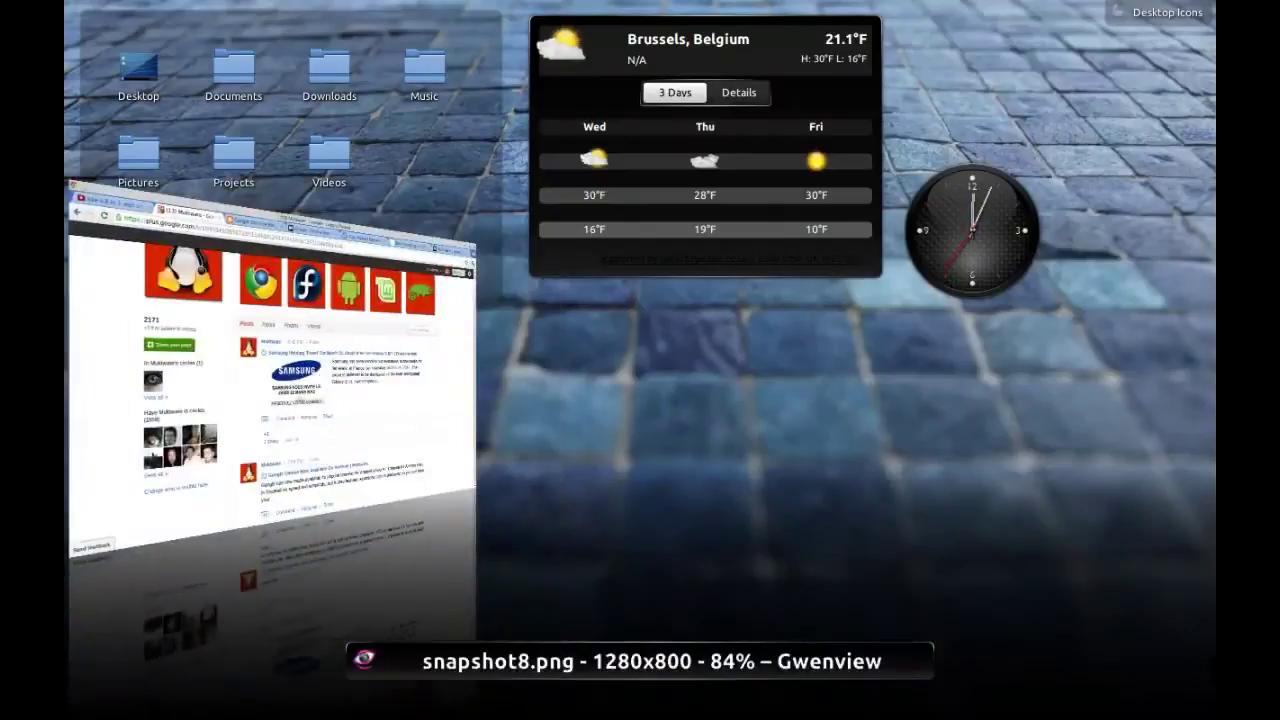
key(alt+Tab)
key(alt+Tab)
key(alt+Tab)
key(alt+Tab)
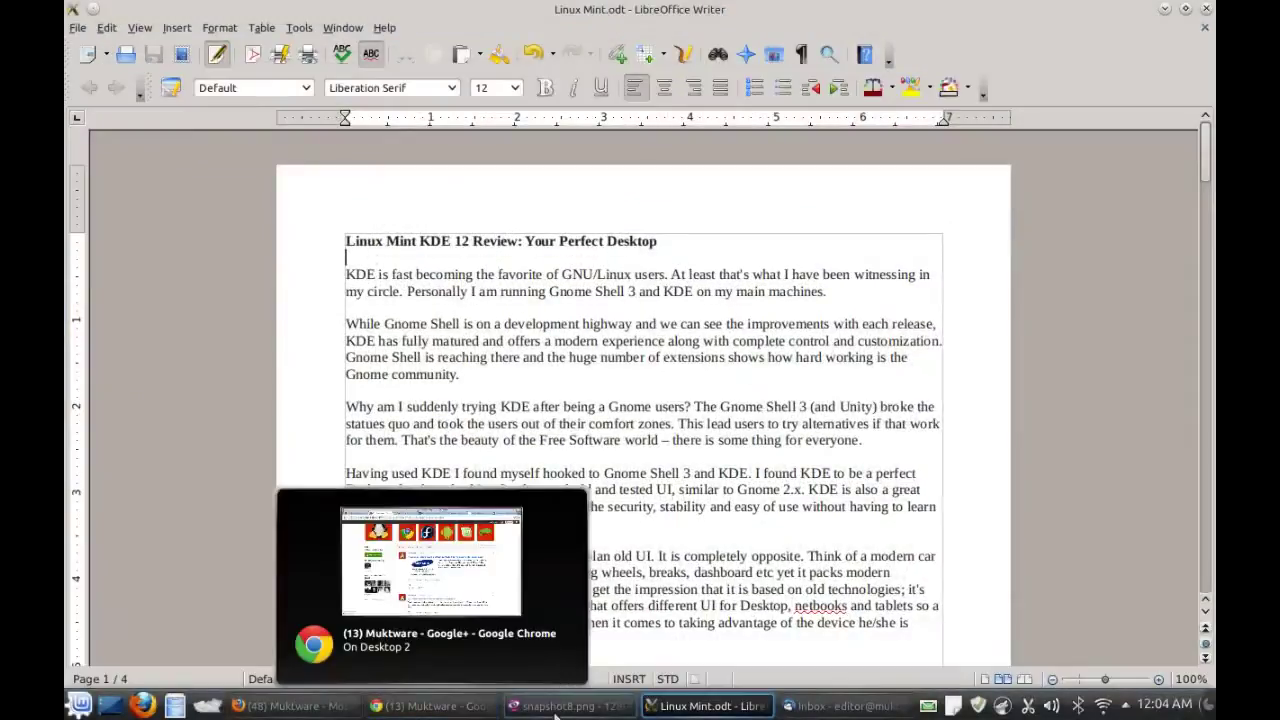
Switch to snapshot8.png in Gwenview and cycle through the open windows to the Thunderbird inbox
click(555, 706)
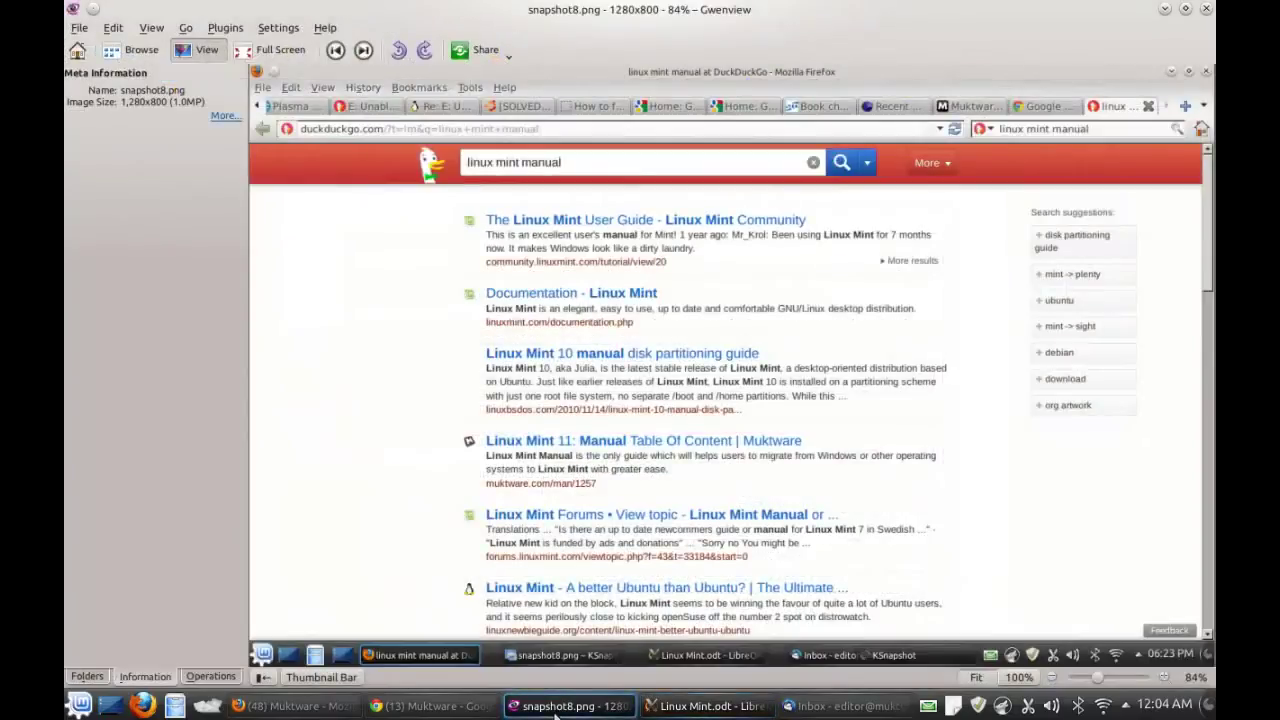
key(alt+Tab)
key(alt+Tab)
key(alt+Tab)
key(alt+Tab)
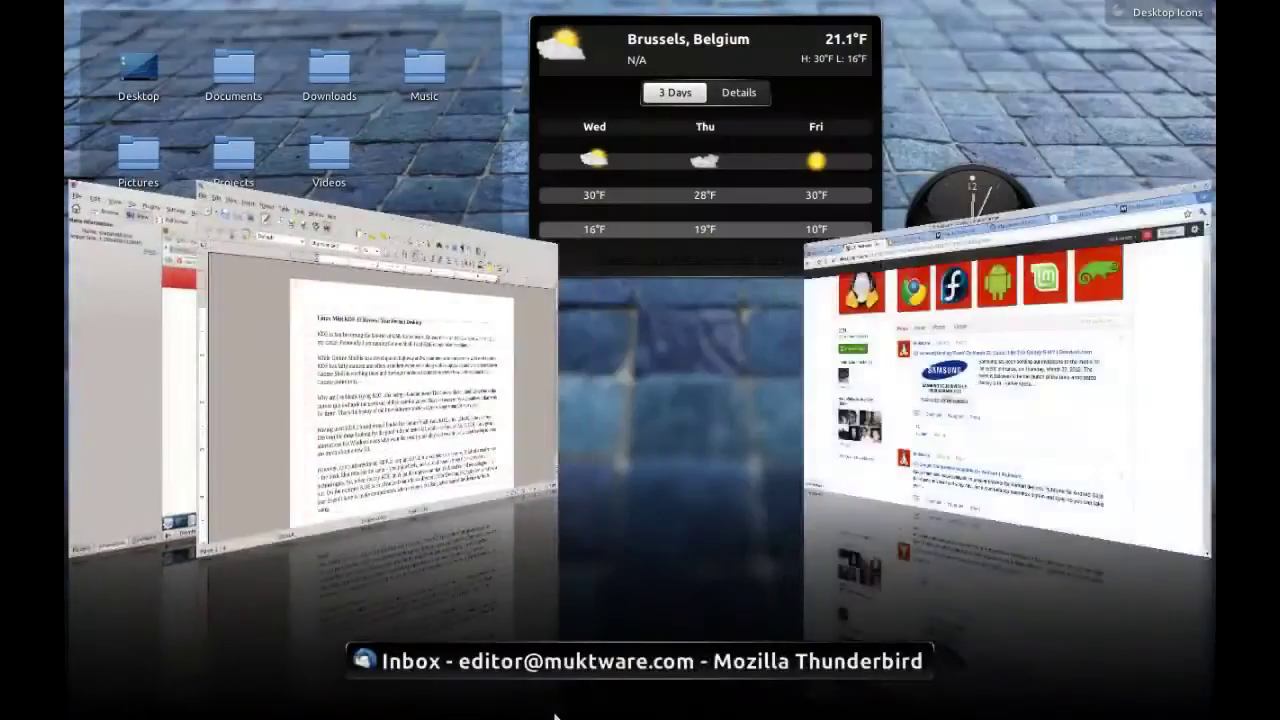
key(alt+Tab)
key(alt+Tab)
key(alt+Tab)
key(alt+Tab)
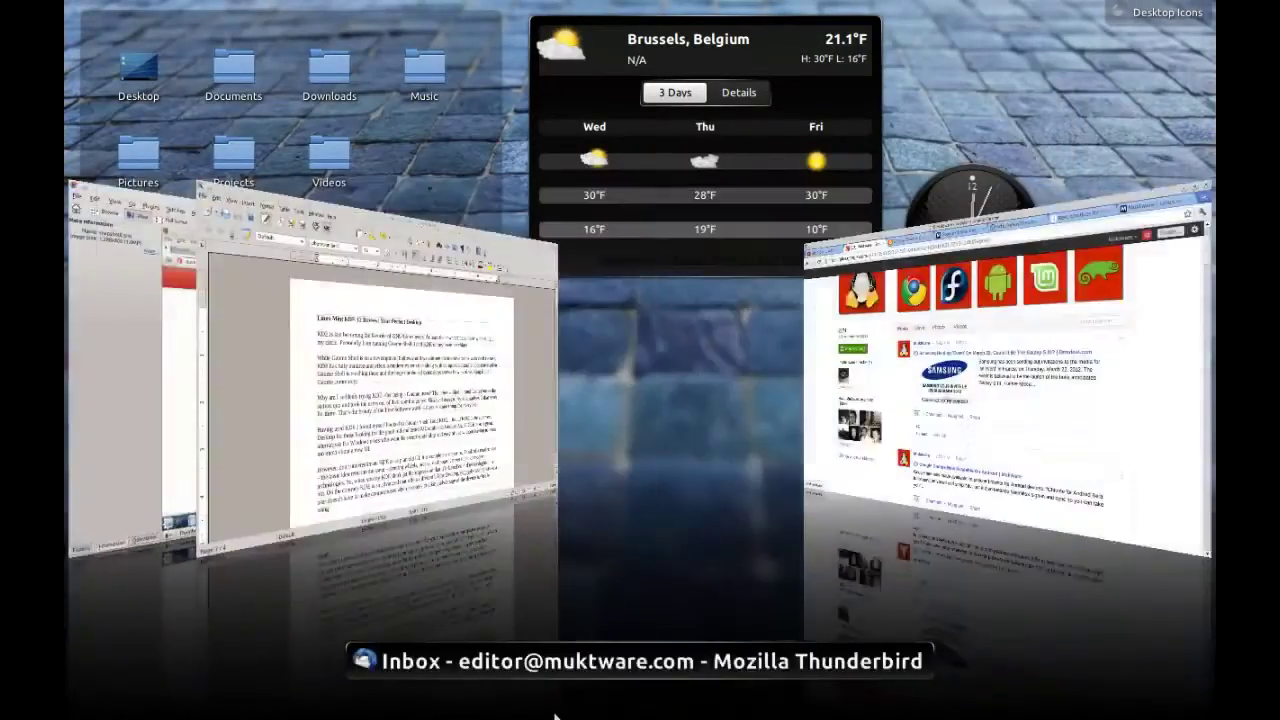
key(alt+Tab)
key(alt+Tab)
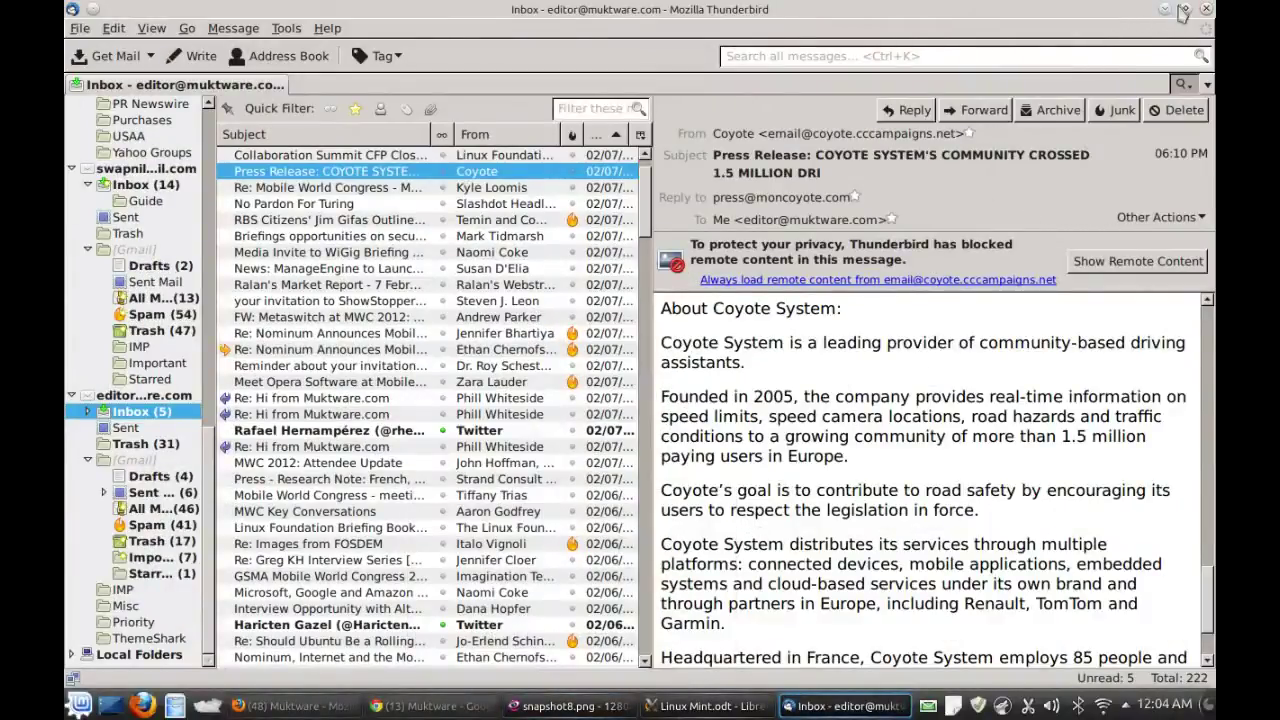
Minimize the Thunderbird, Gwenview and LibreOffice Writer windows to get back to the desktop
click(1166, 9)
click(1165, 10)
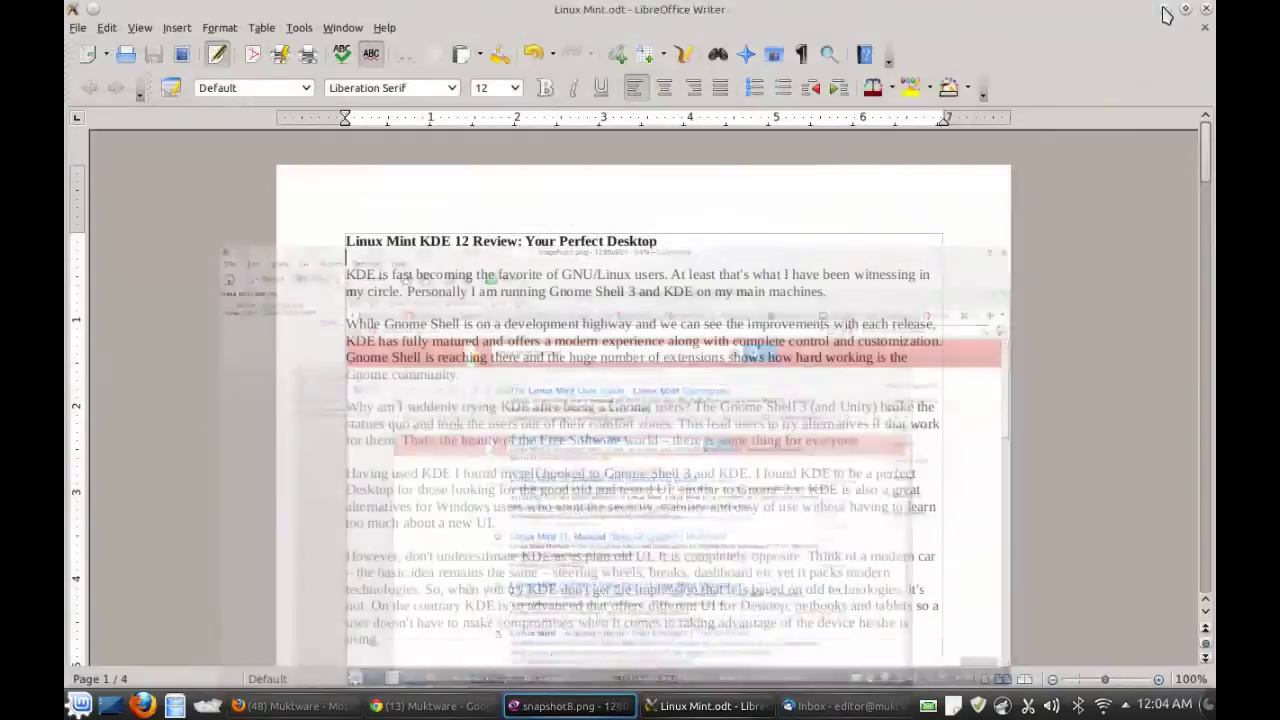
click(1165, 10)
Move the weather widget down to the lower-right area of the desktop, below the clock
mouse_move(897, 158)
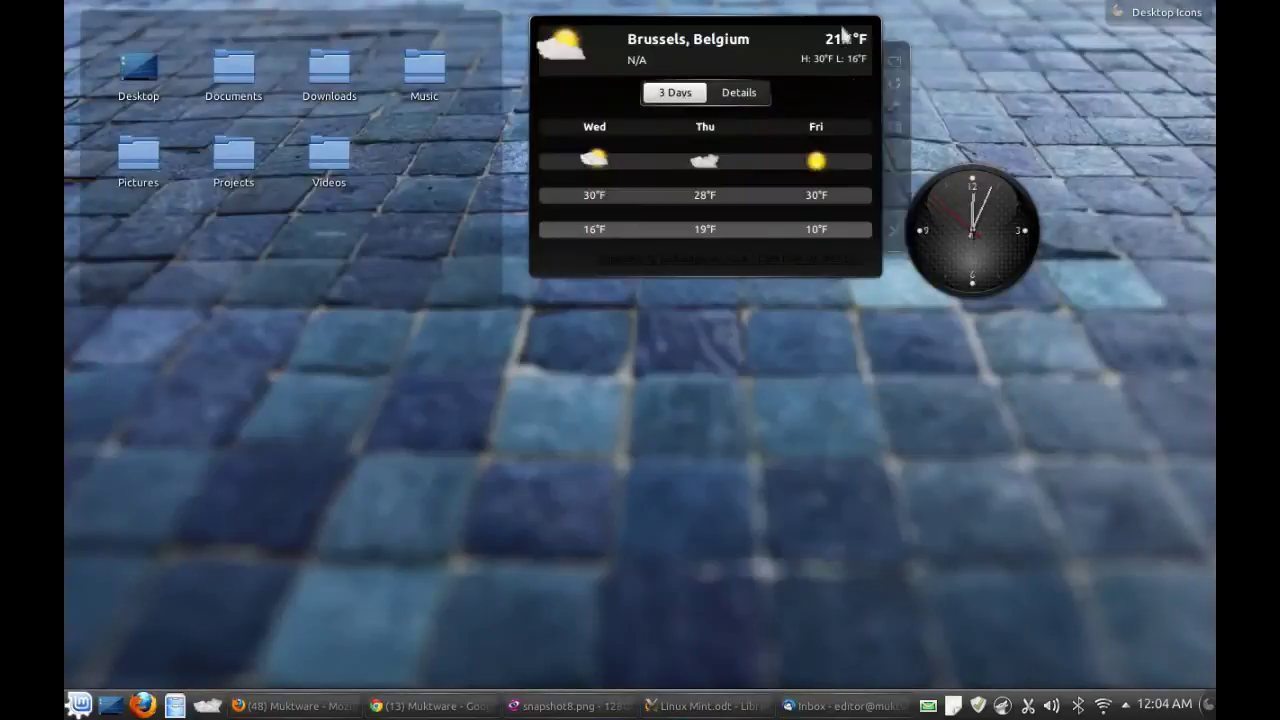
drag(896, 152, 1051, 559)
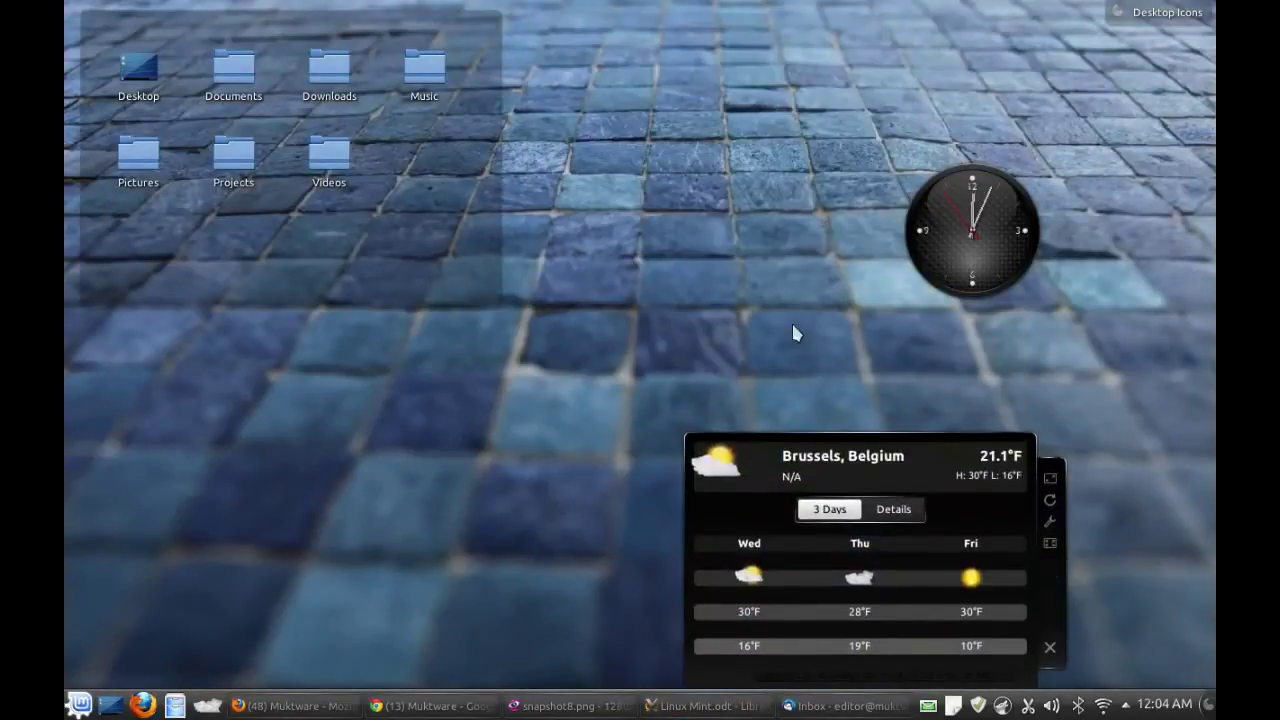
Search for "linux" with the Run Command bar and clear the query
key(alt+F2)
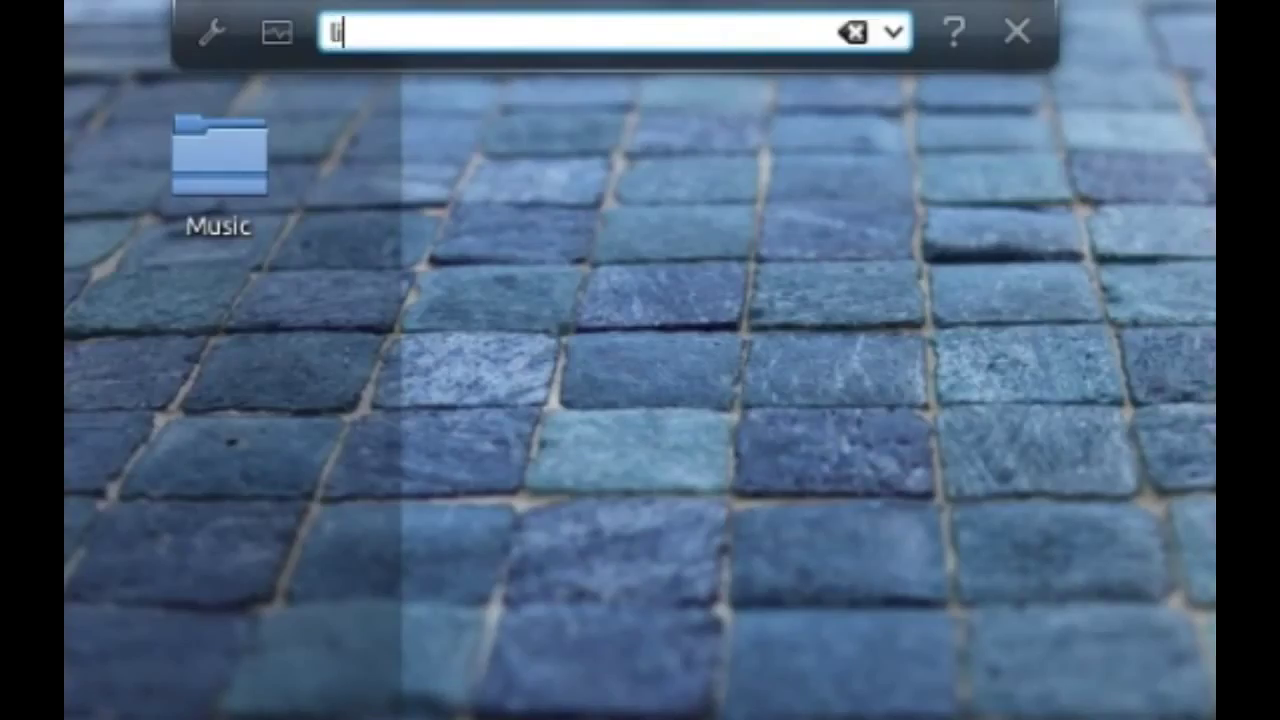
text(m)
key(BackSpace)
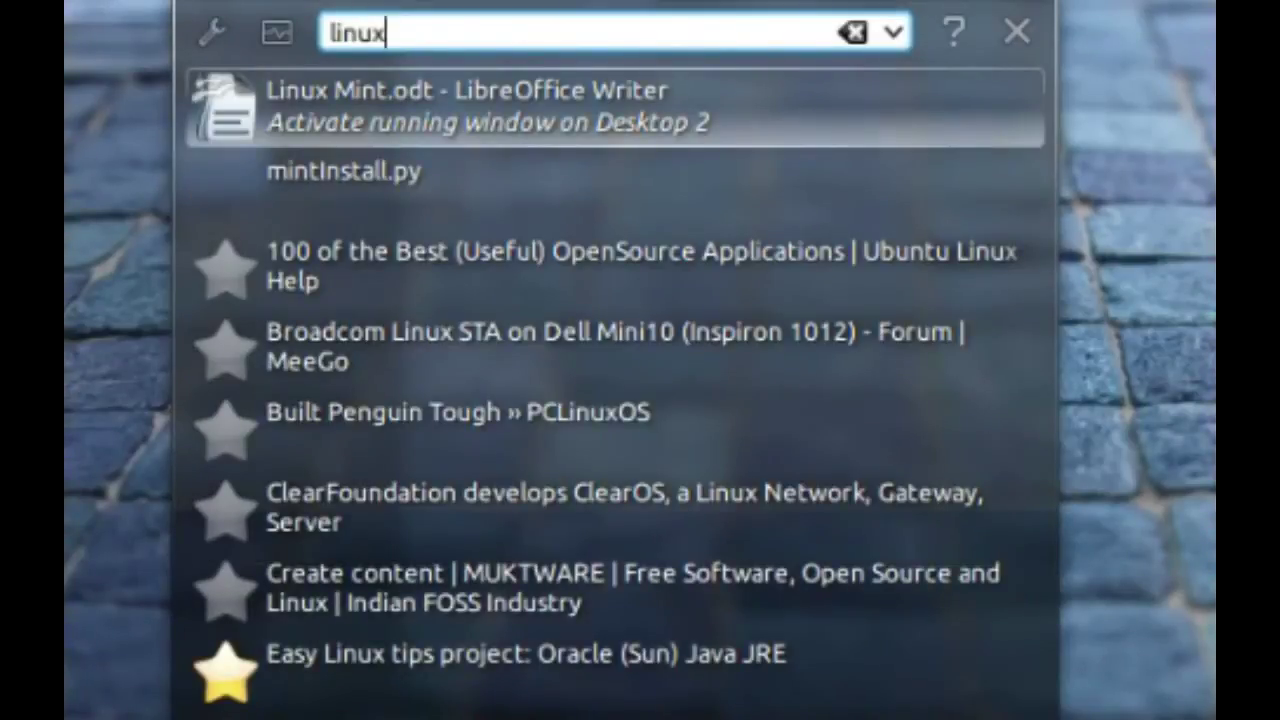
key(BackSpace)
key(BackSpace)
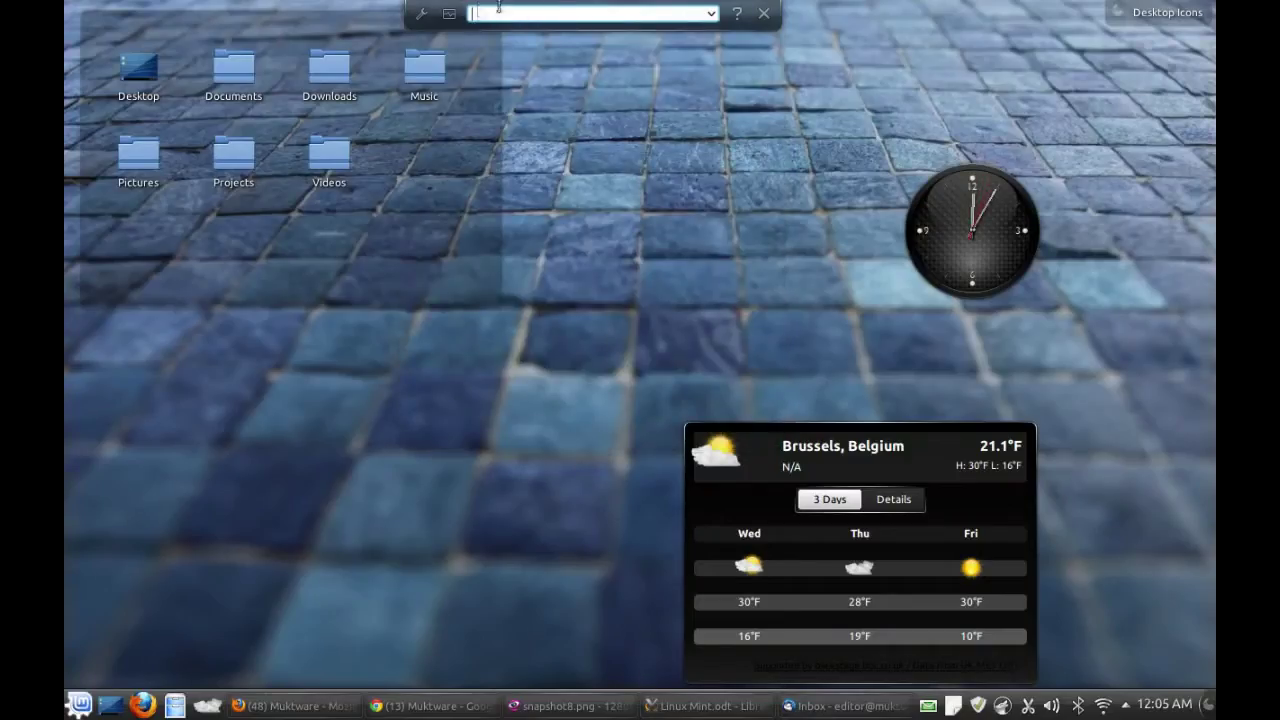
Search for "data" in the Run Command bar, and open the Data location in Dolphin before dismissing its window
text(d)
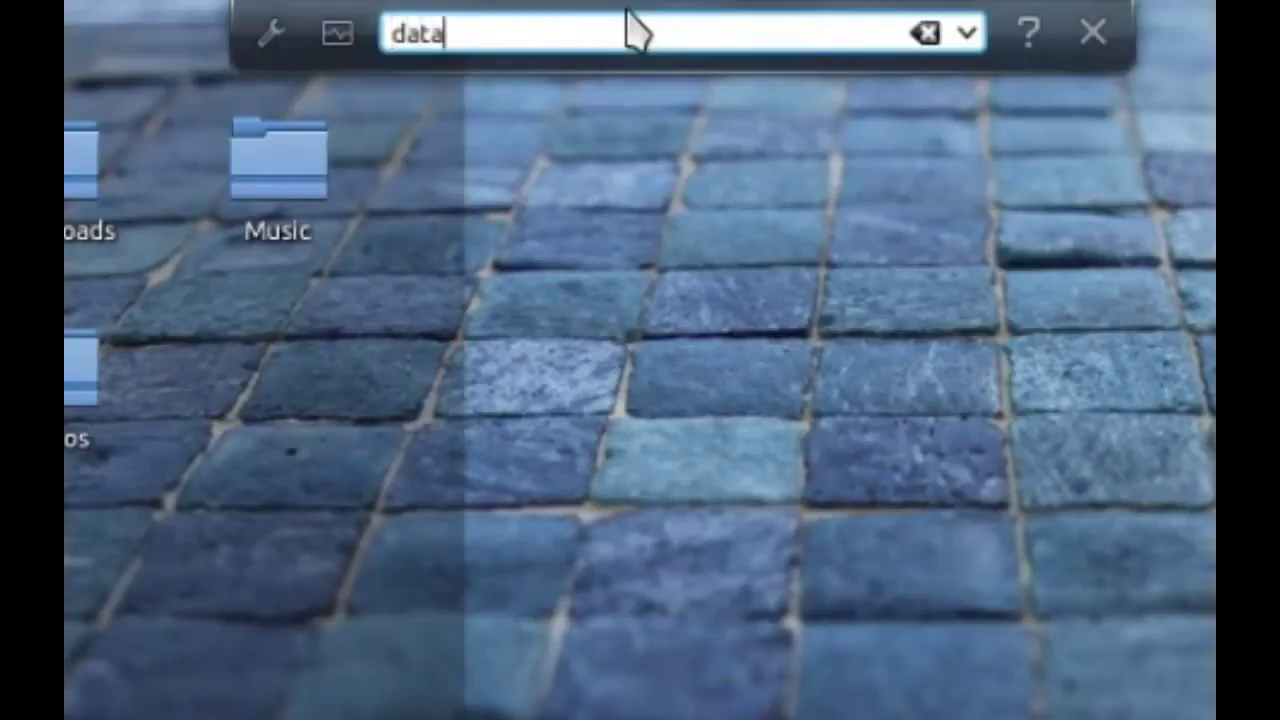
text(ata)
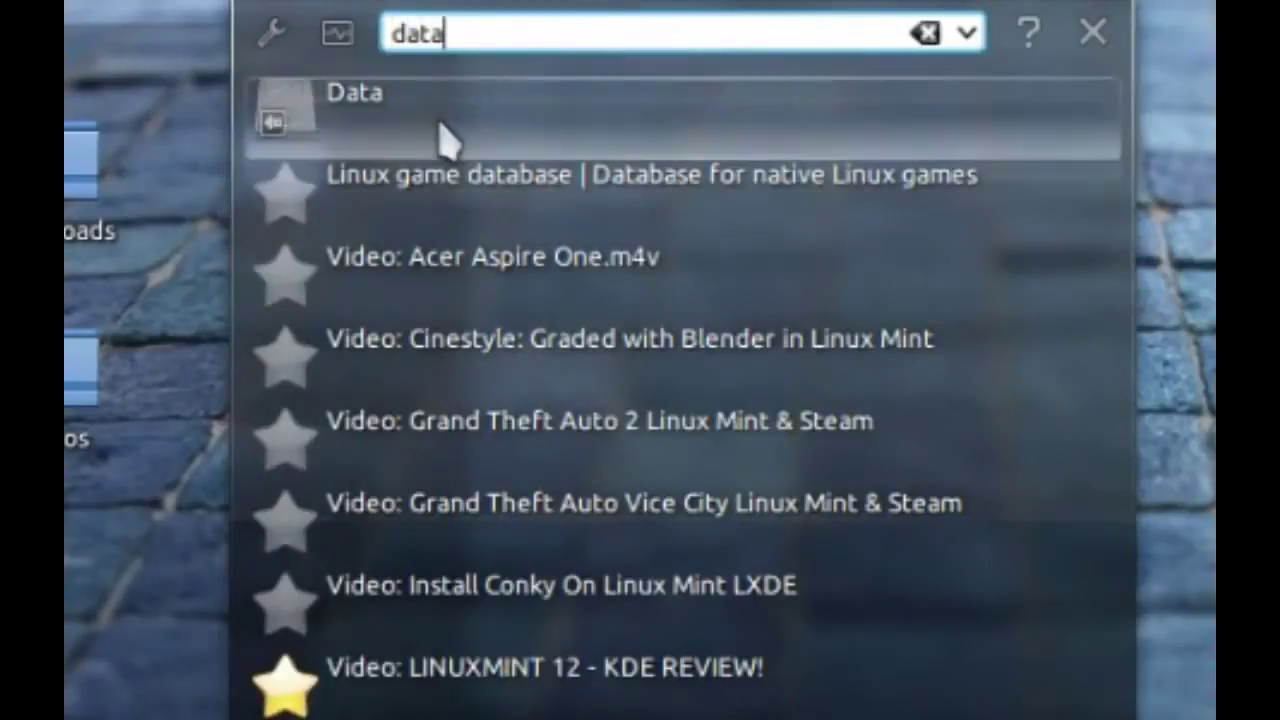
click(443, 137)
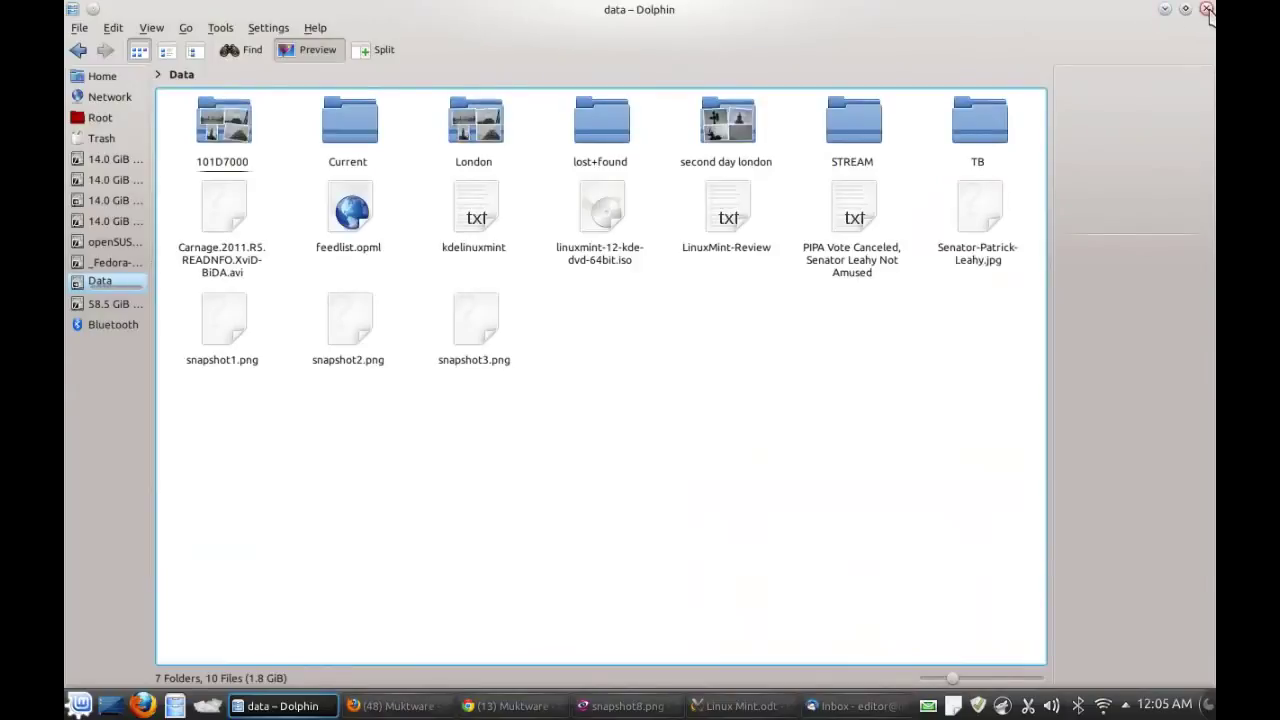
click(1163, 9)
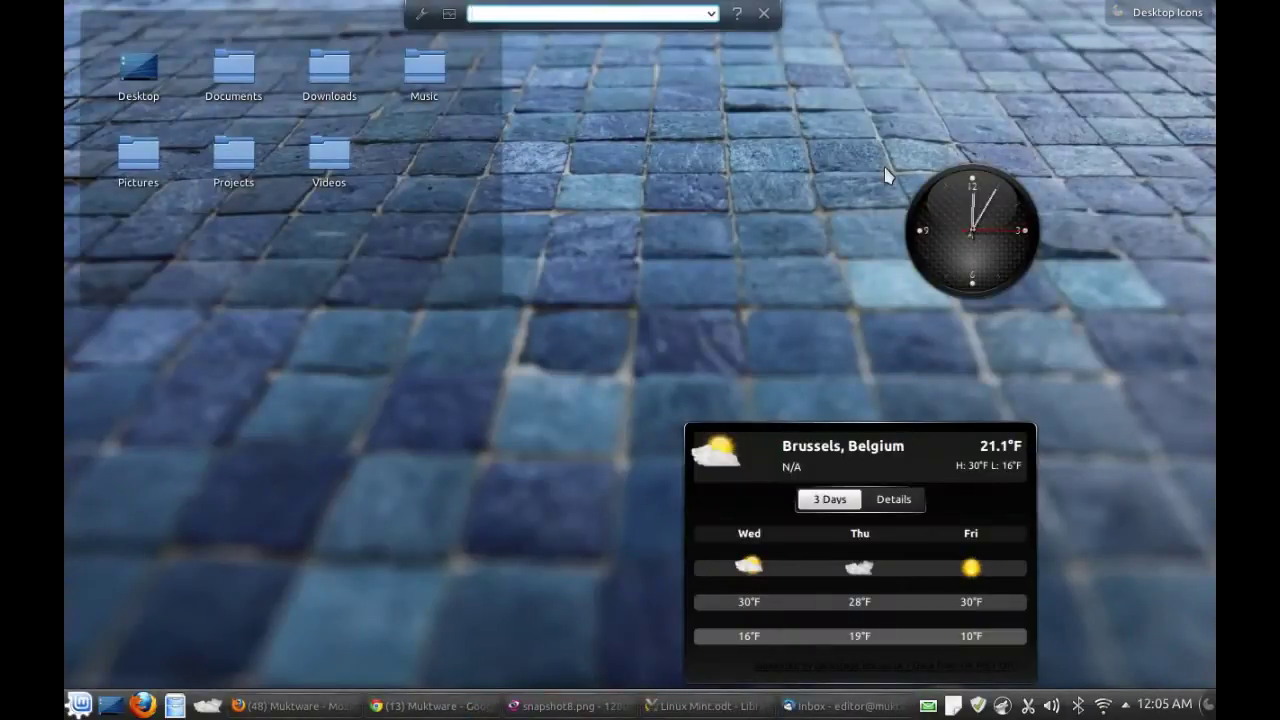
text(uktware.co)
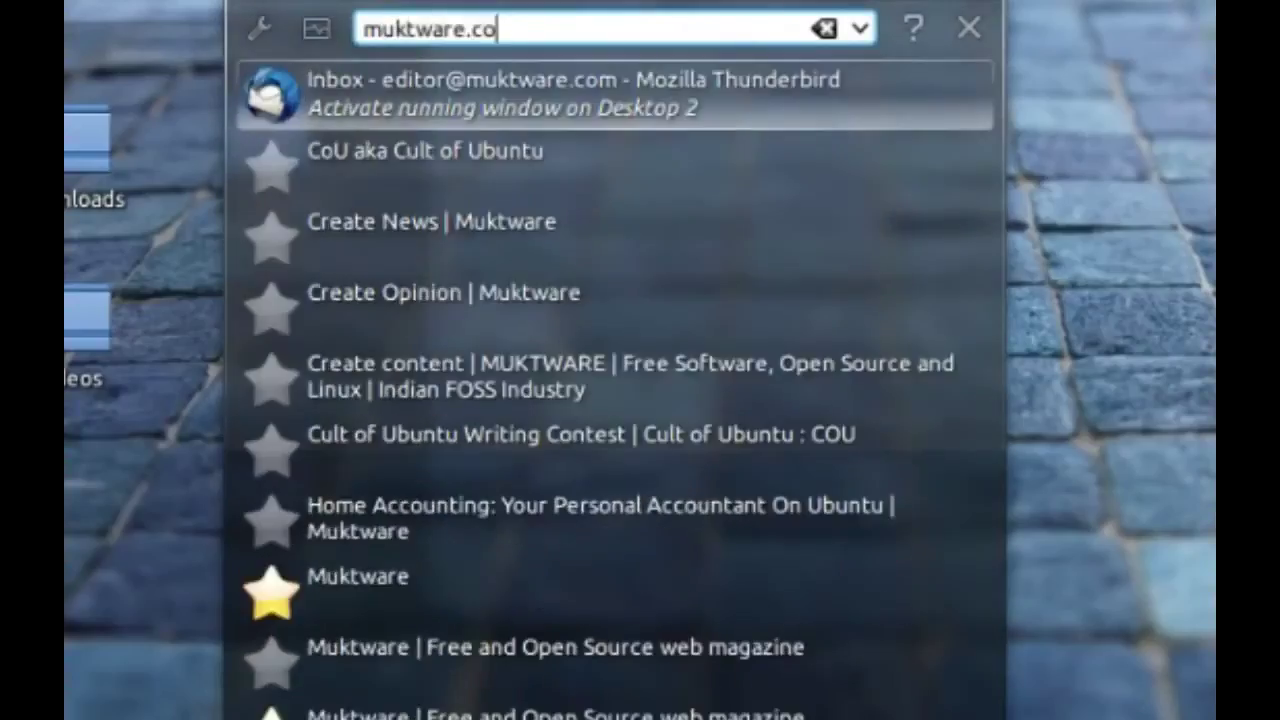
key(Return)
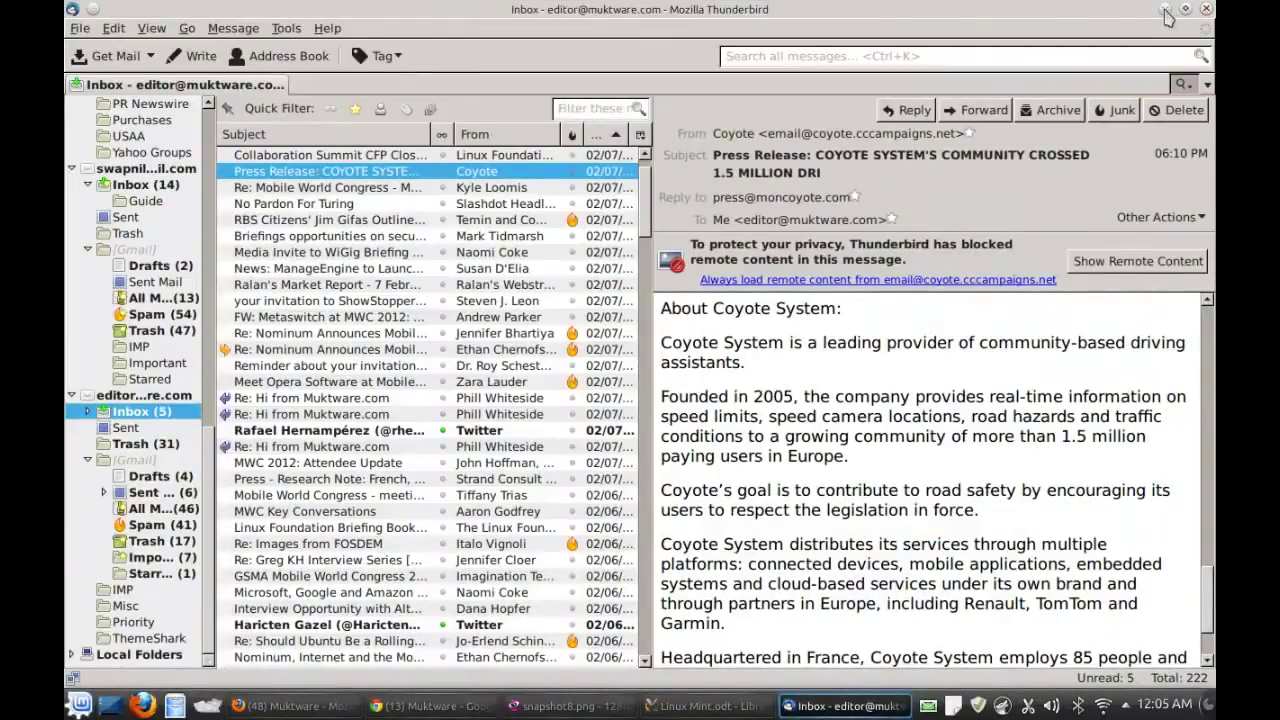
click(1165, 10)
key(alt+F2)
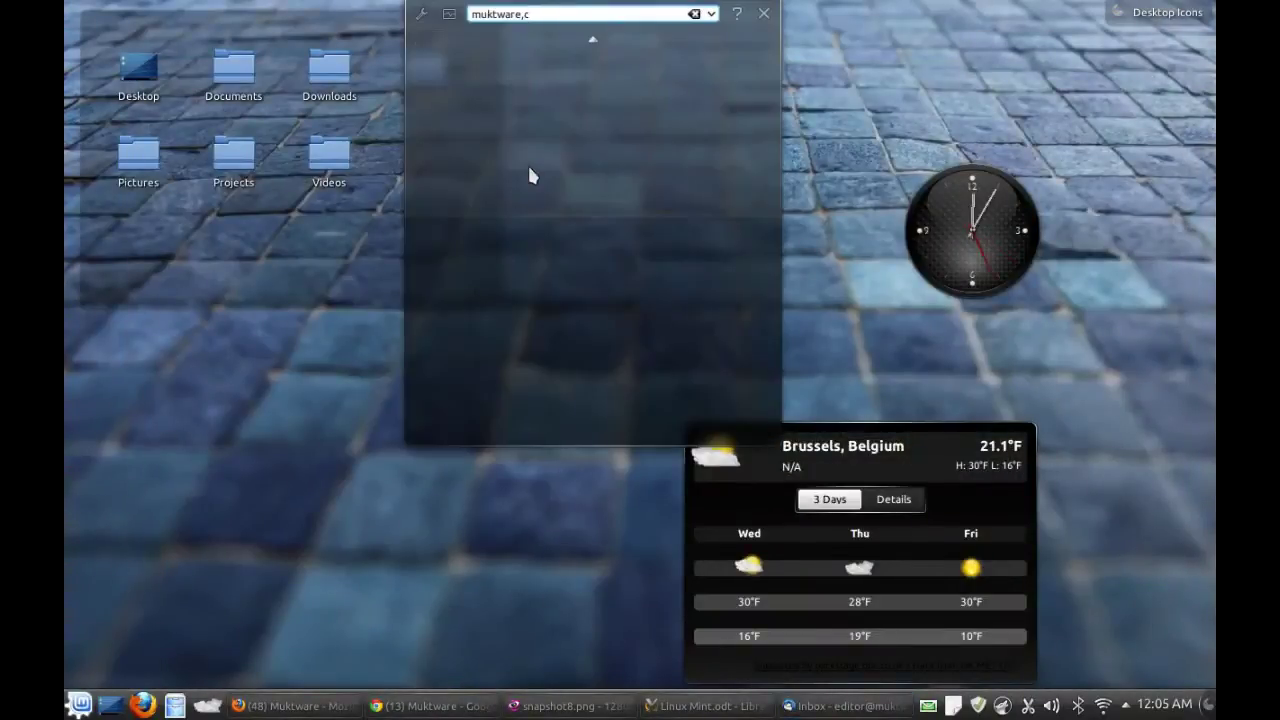
text(om)
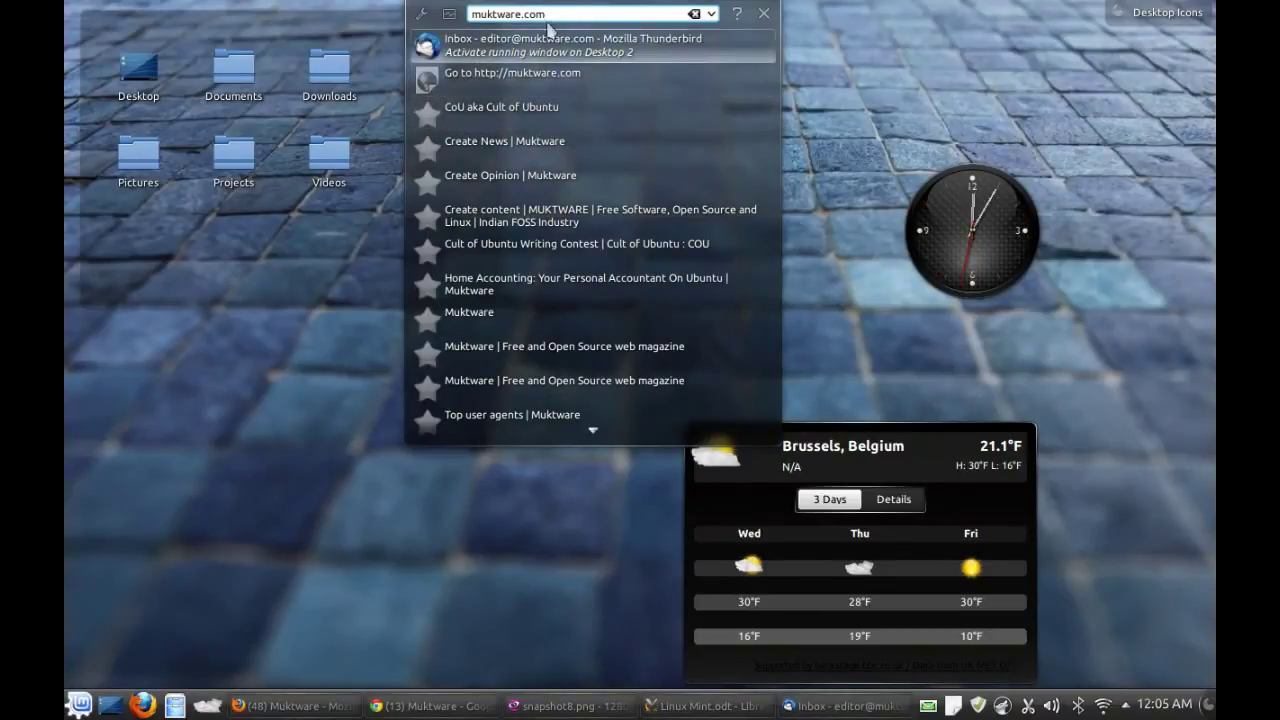
click(527, 76)
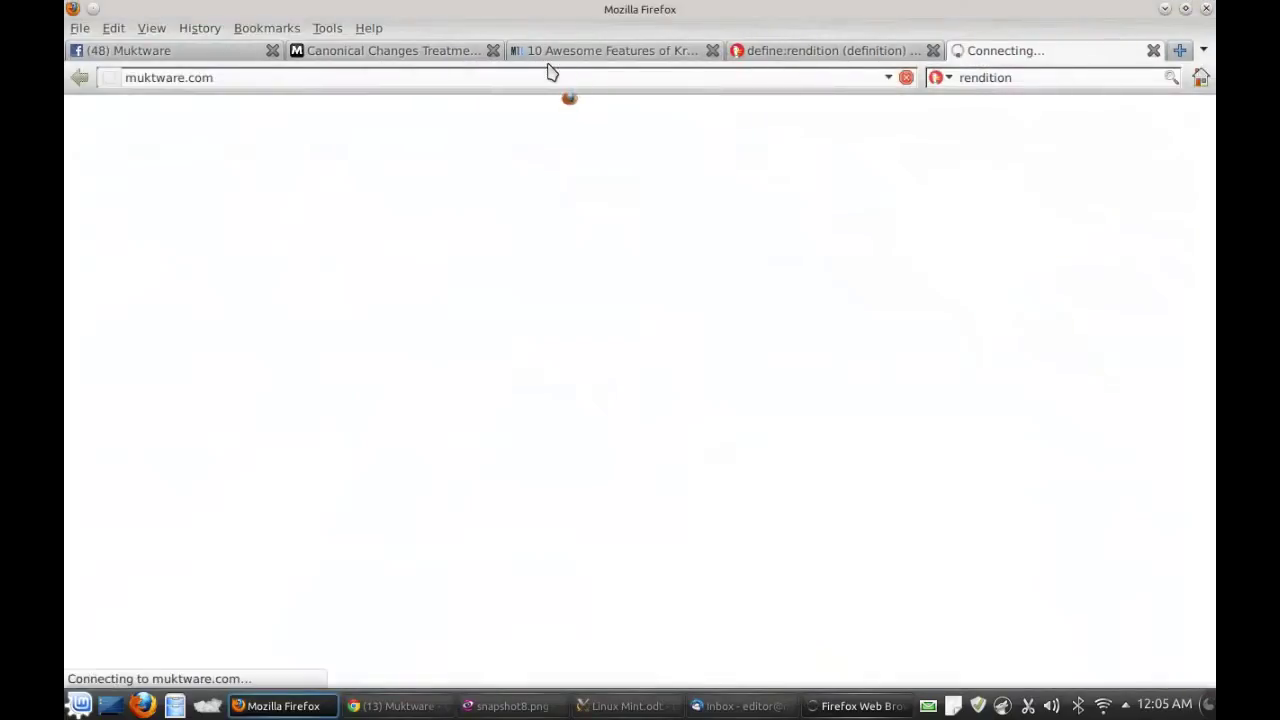
click(1165, 9)
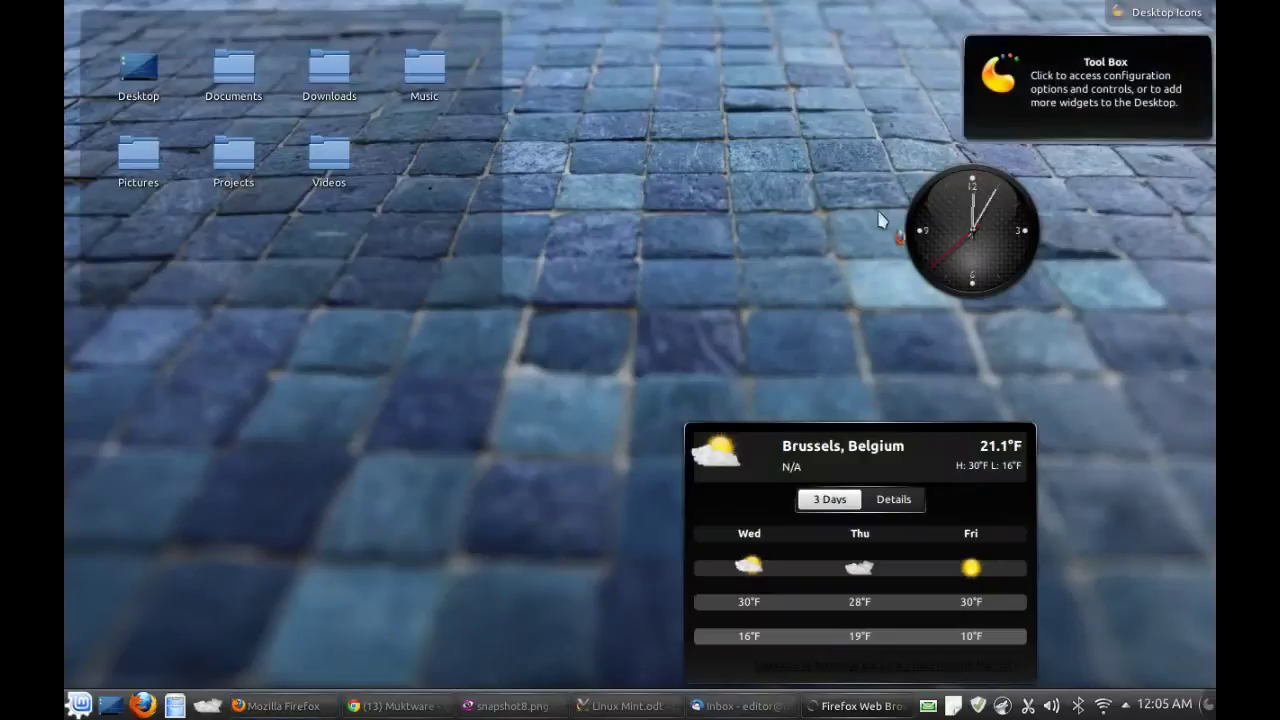
Calculate "32+32=" in the Run Command bar, and convert "1 miles in kilometers", also without the space after the 1
key(alt+F2)
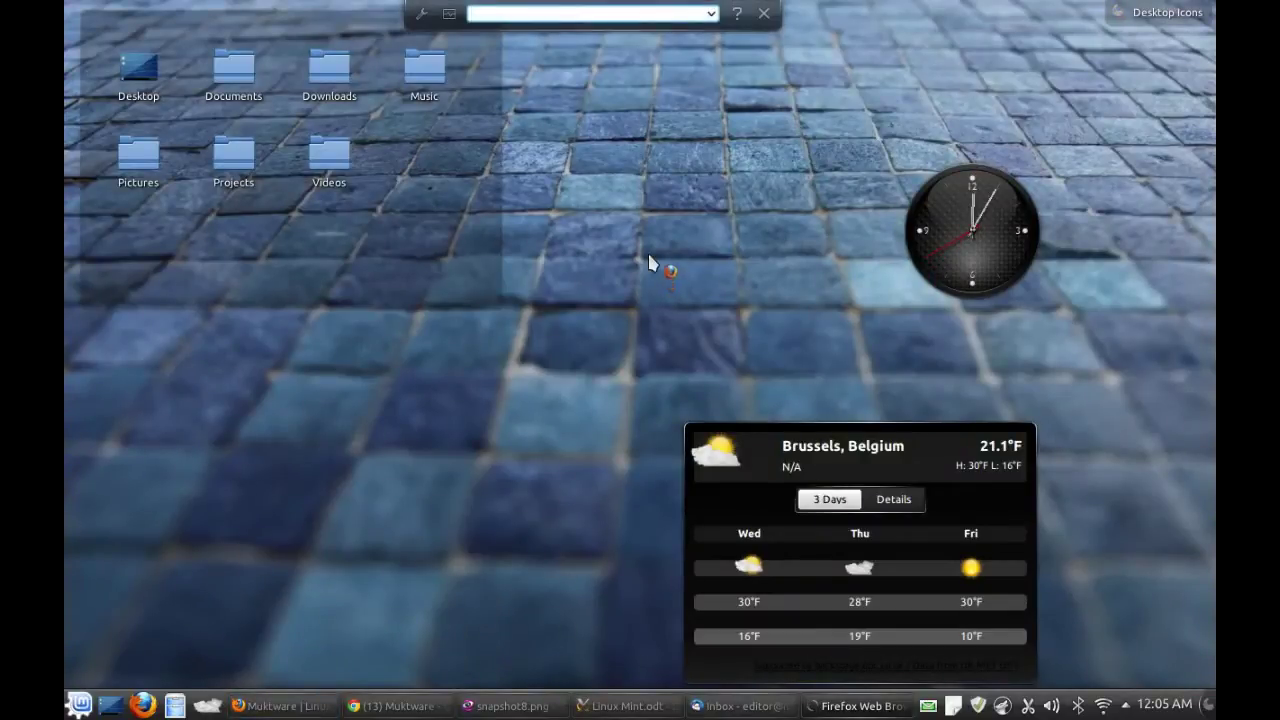
text(32+32=)
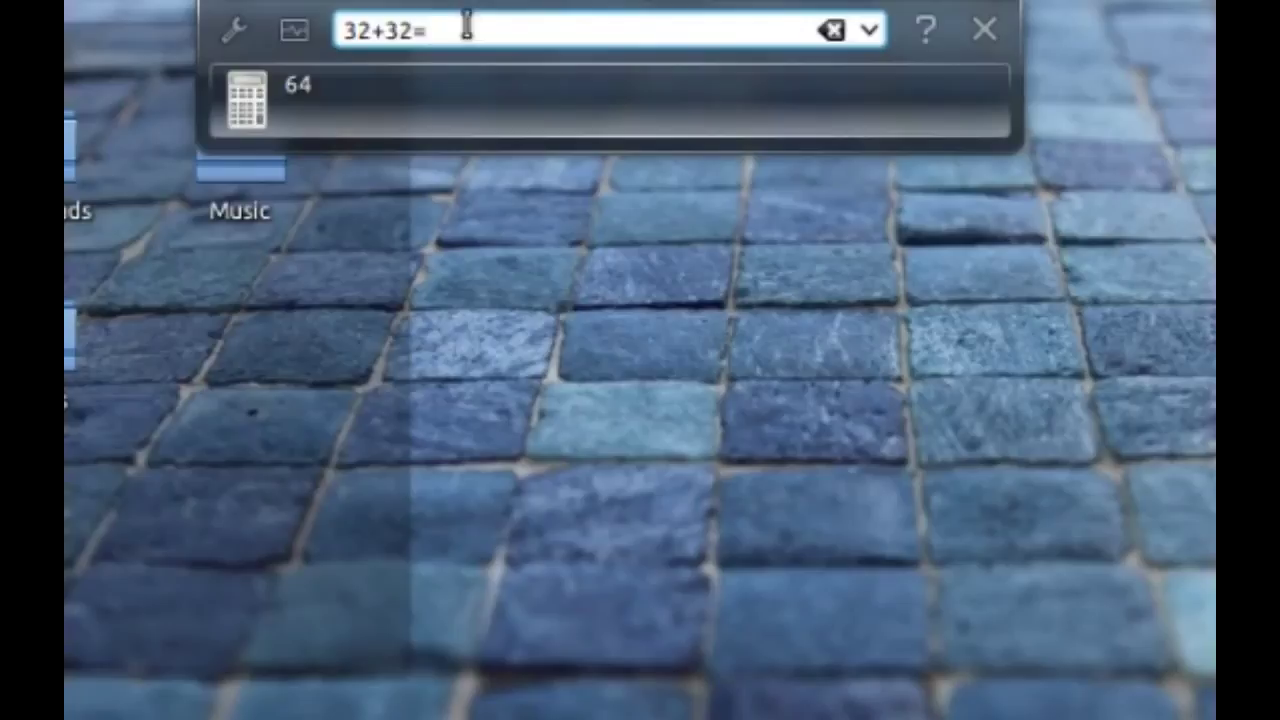
drag(466, 28, 216, 40)
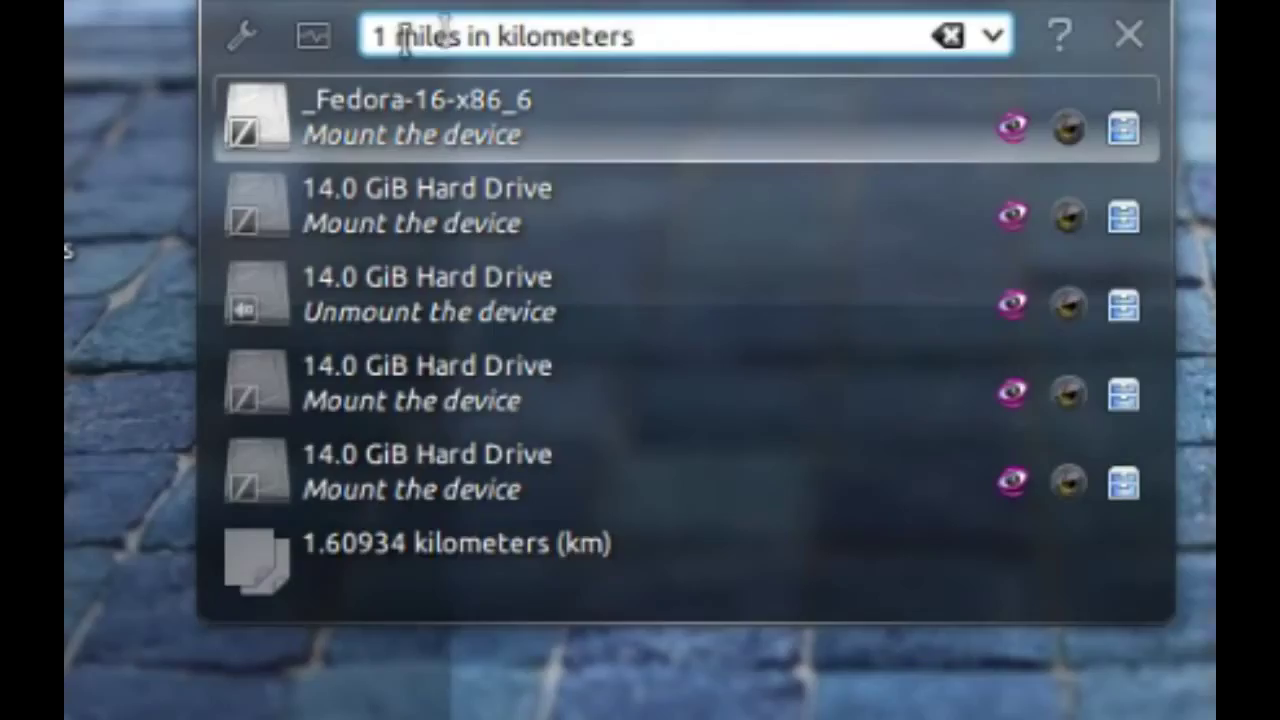
key(BackSpace)
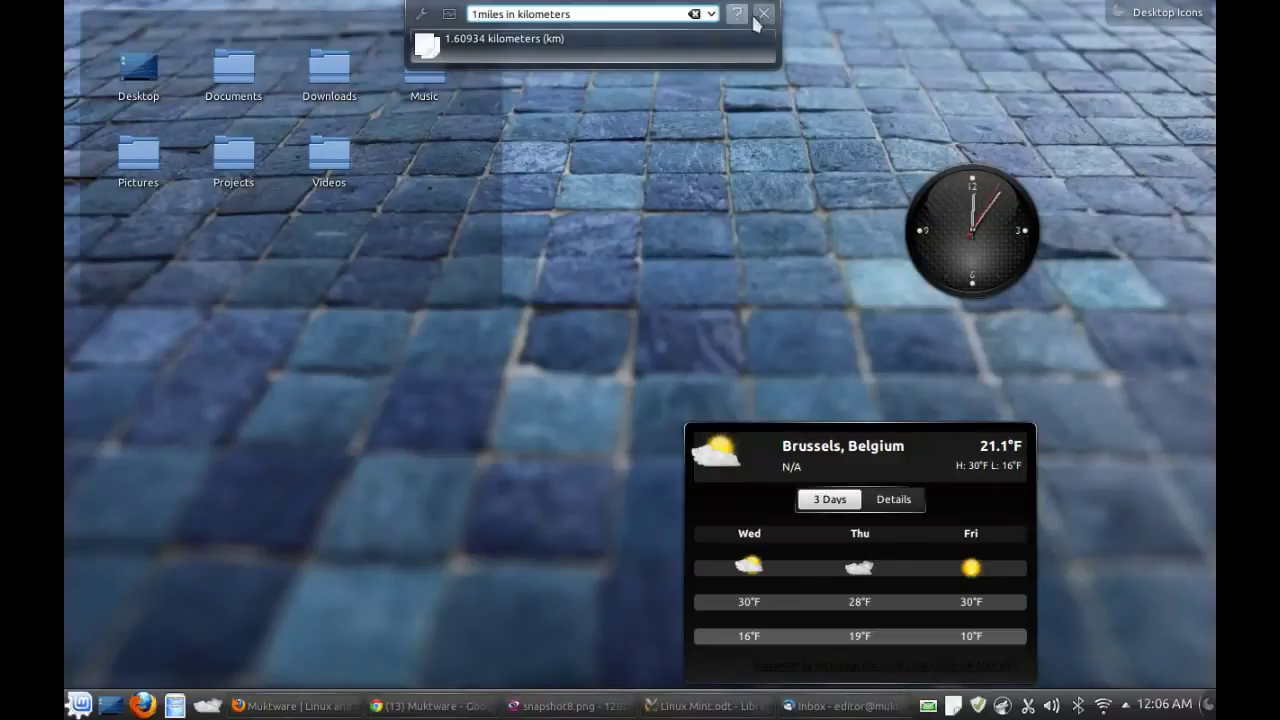
Examine the Run Command usage help with its supported search syntaxes, and close the Run Command bar
click(737, 14)
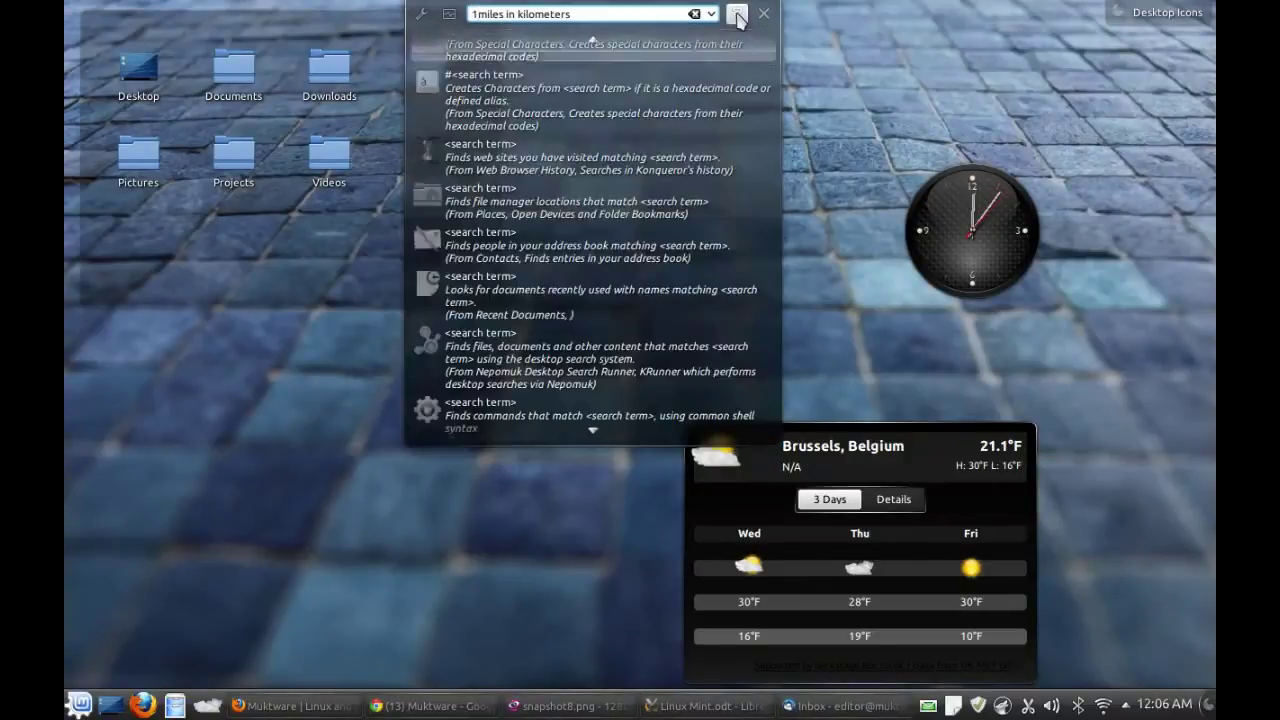
scroll(571, 152, down, 5)
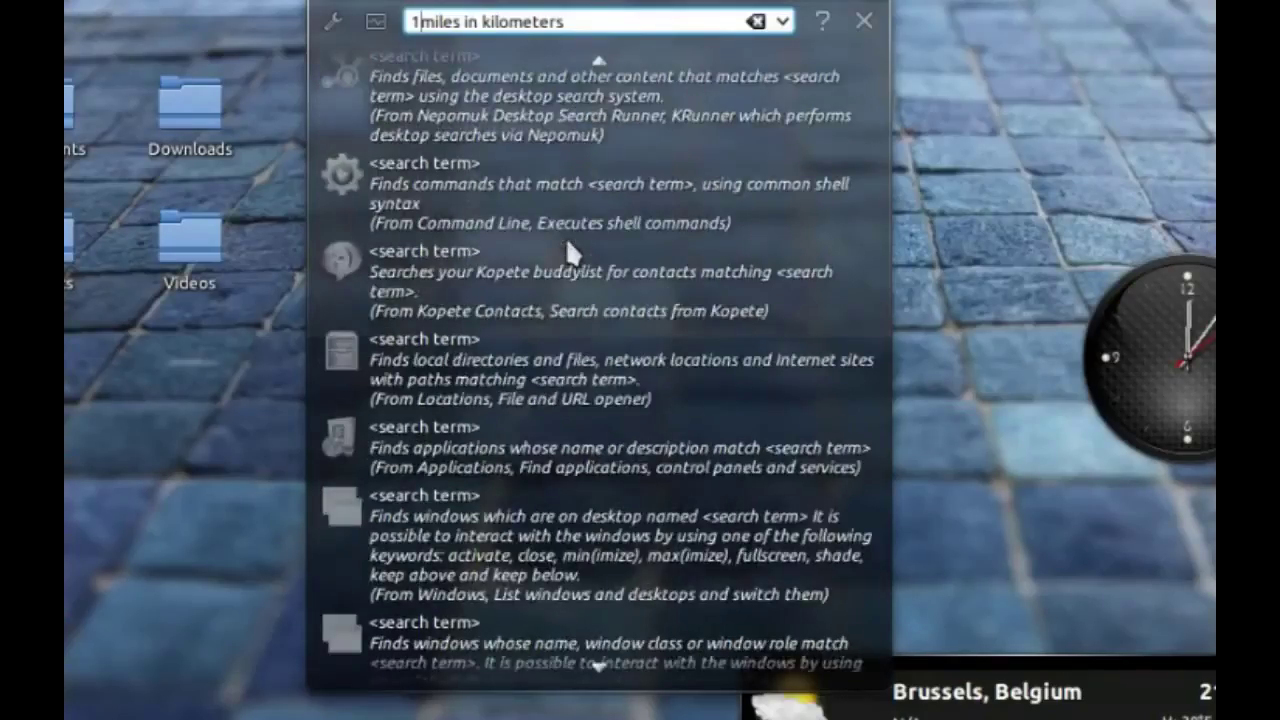
scroll(565, 236, up, 5)
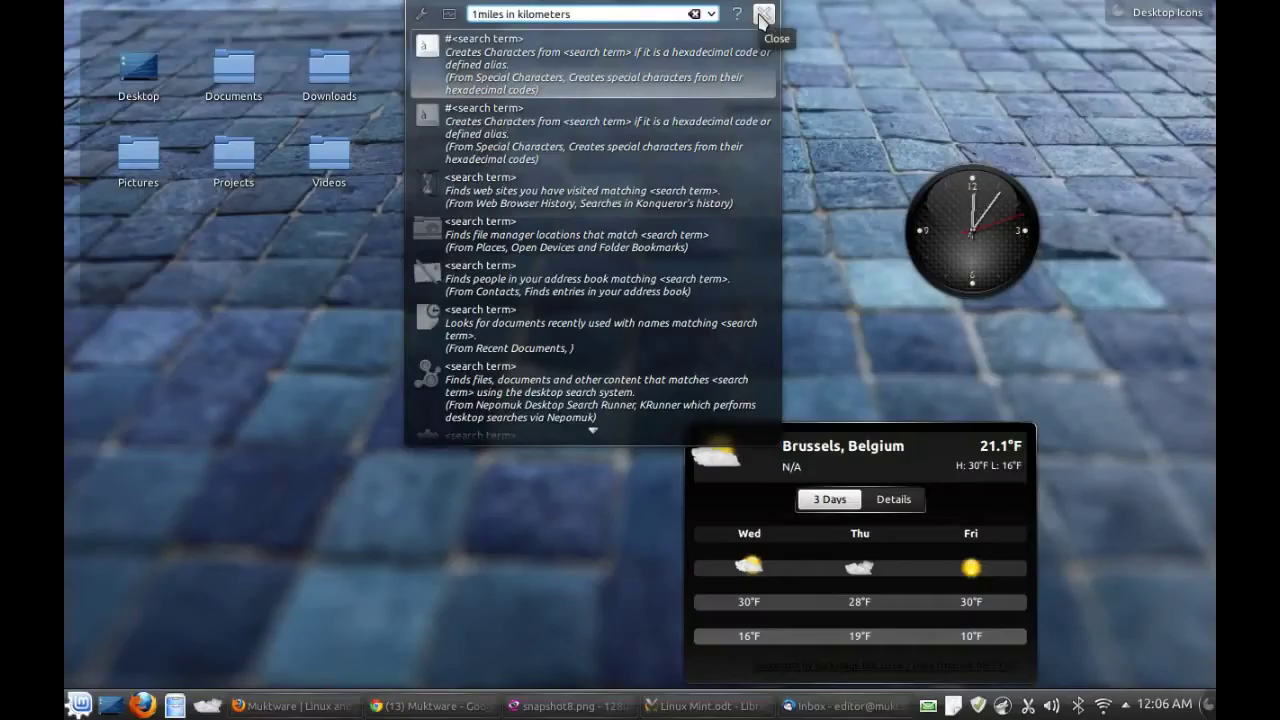
click(763, 14)
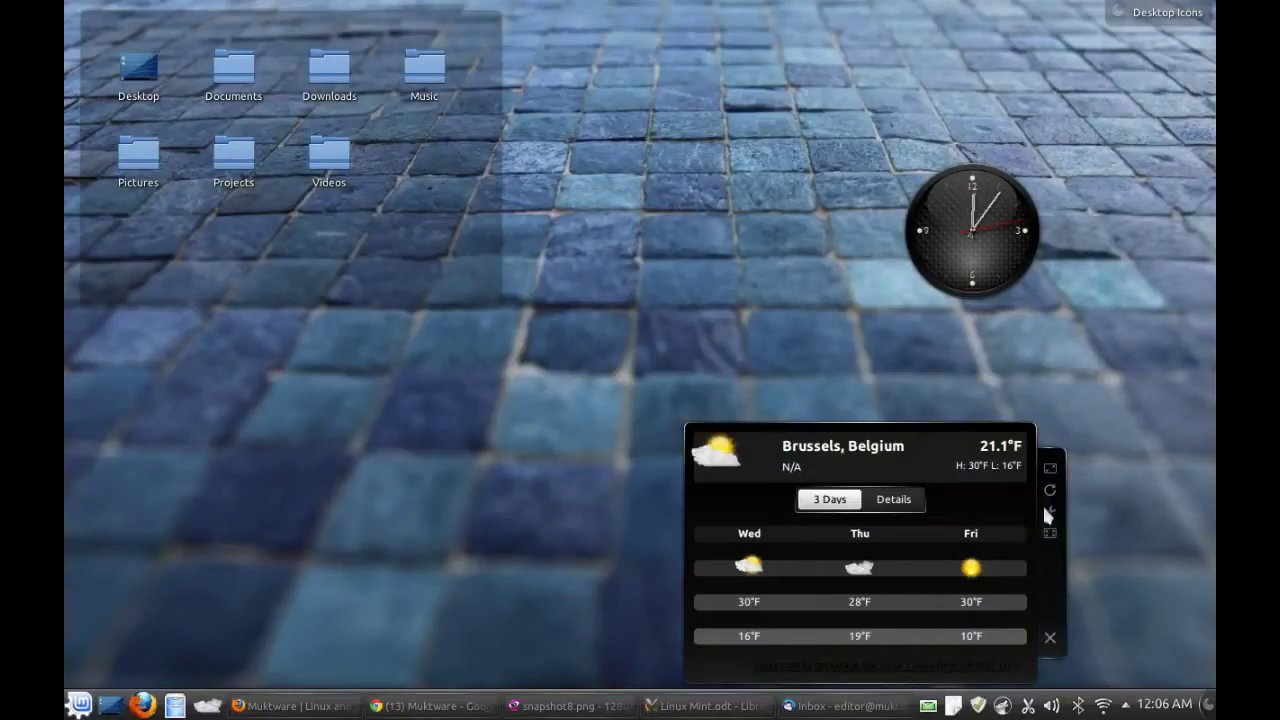
Move the weather widget up to the top of the desktop, between the folder view and the clock
drag(1050, 580, 830, 173)
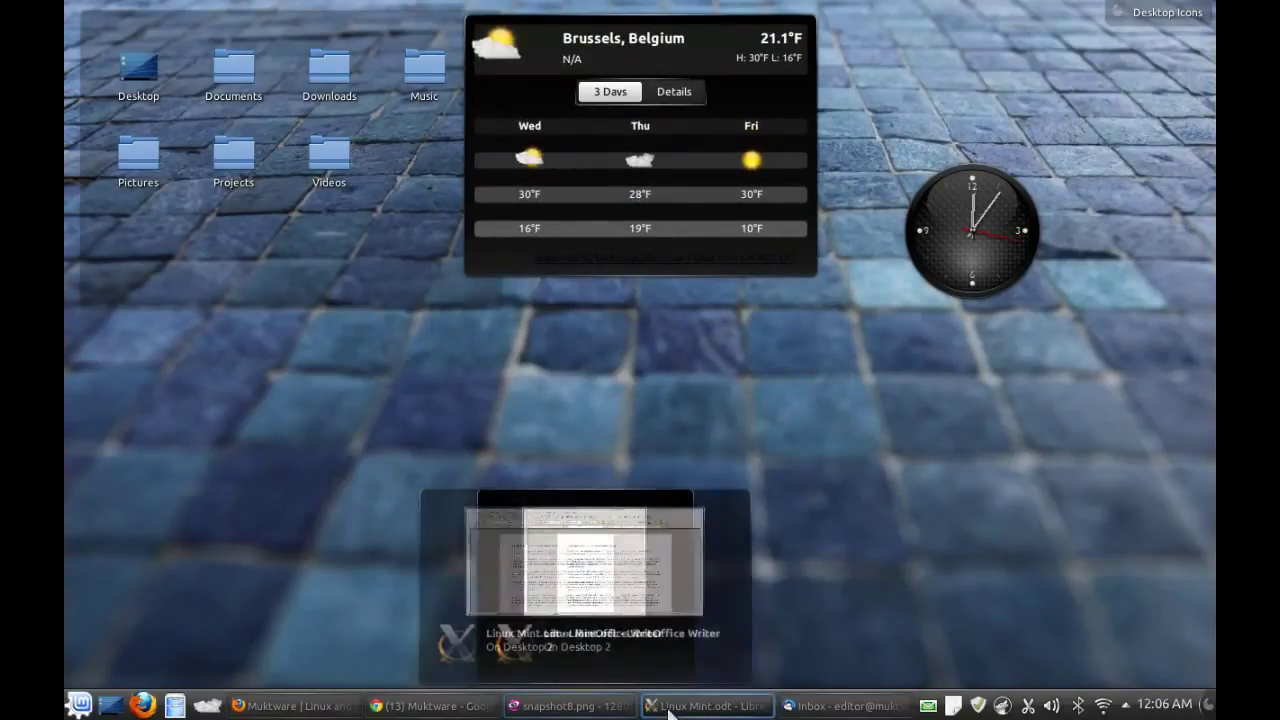
Preview the thumbnails of the minimized LibreOffice Writer, Thunderbird and Firefox windows
mouse_move(688, 710)
mouse_move(794, 713)
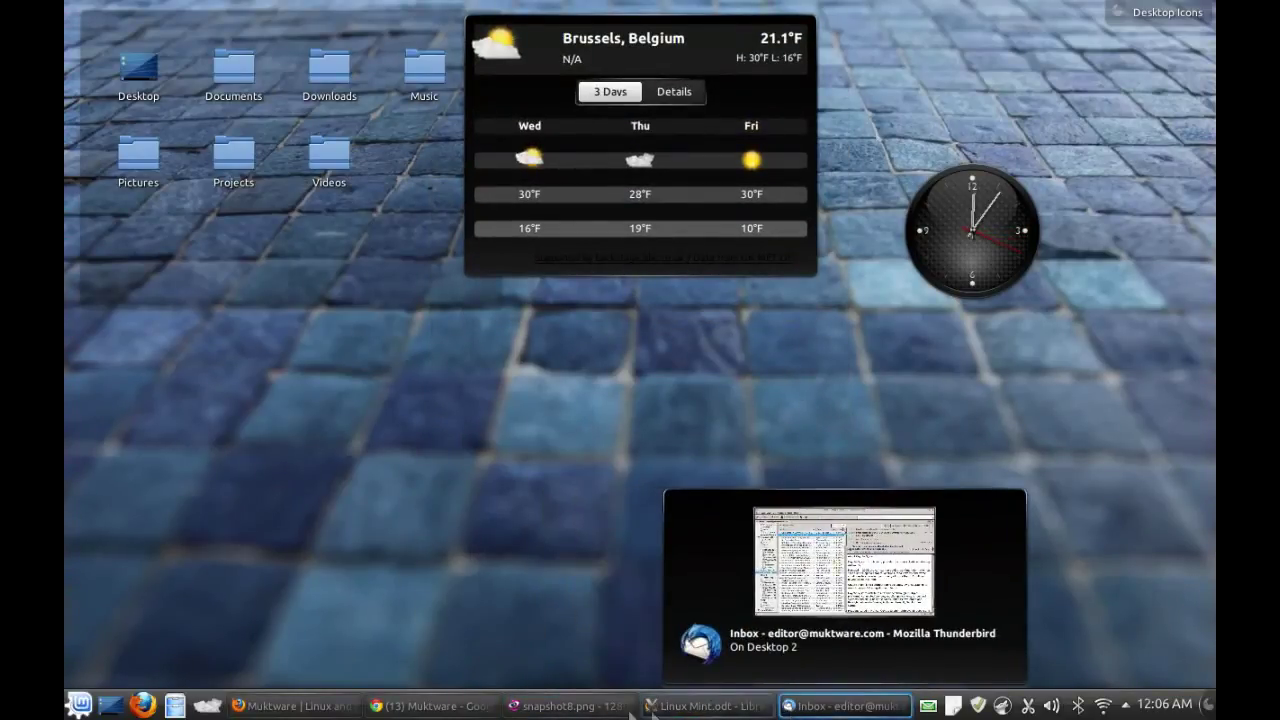
mouse_move(338, 714)
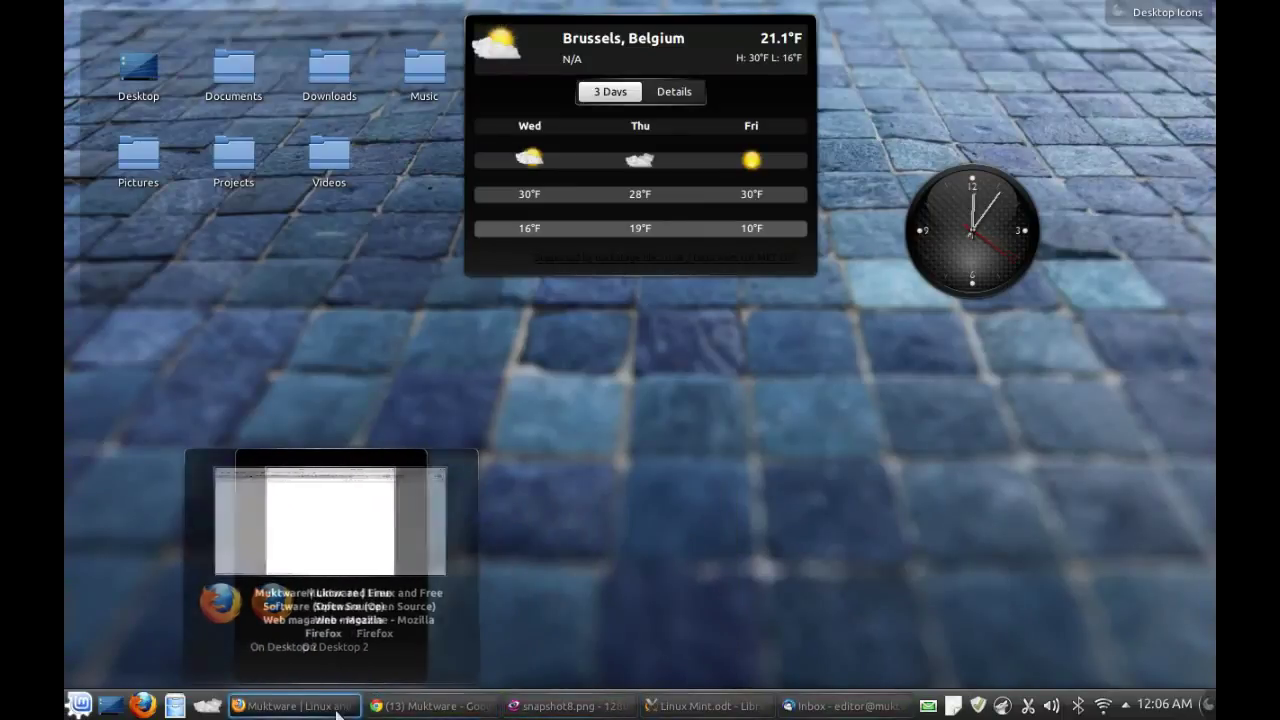